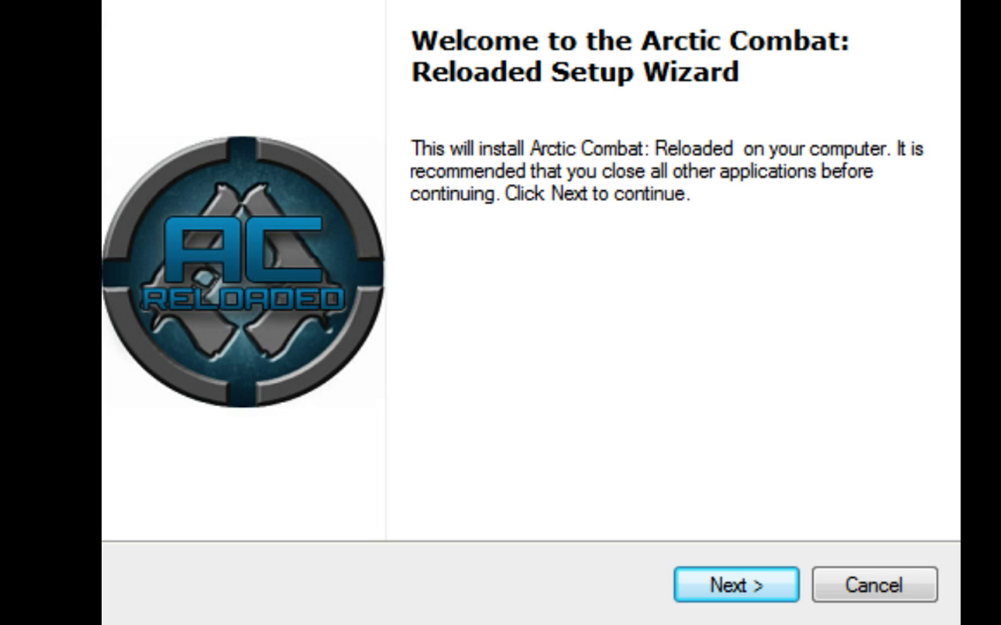
# - Accept the Arctic Combat: Reloaded license agreement and install into C:\CryEngine\
pyautogui.click(757, 589)
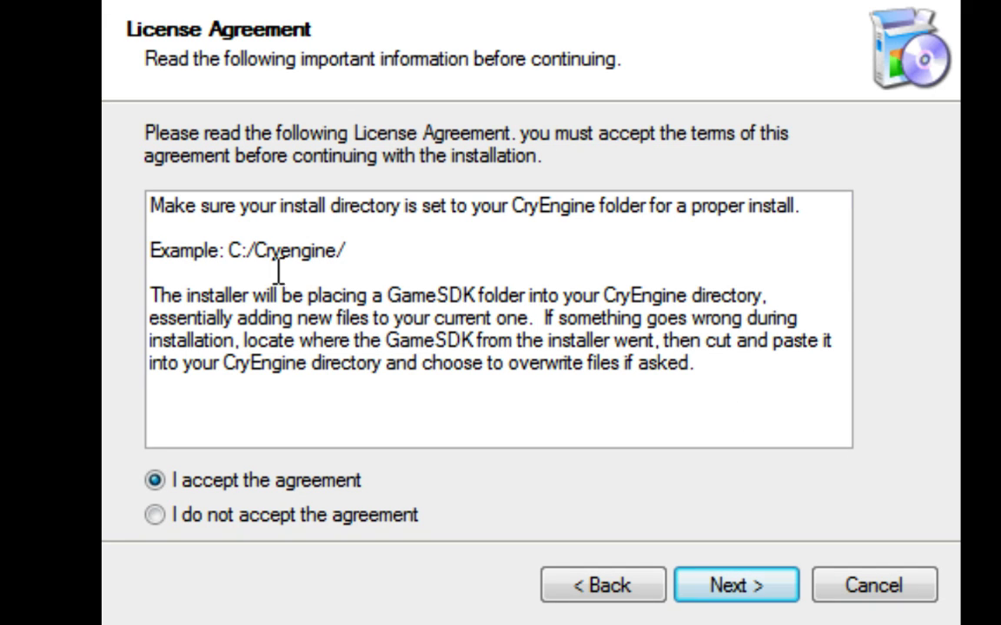
pyautogui.click(728, 586)
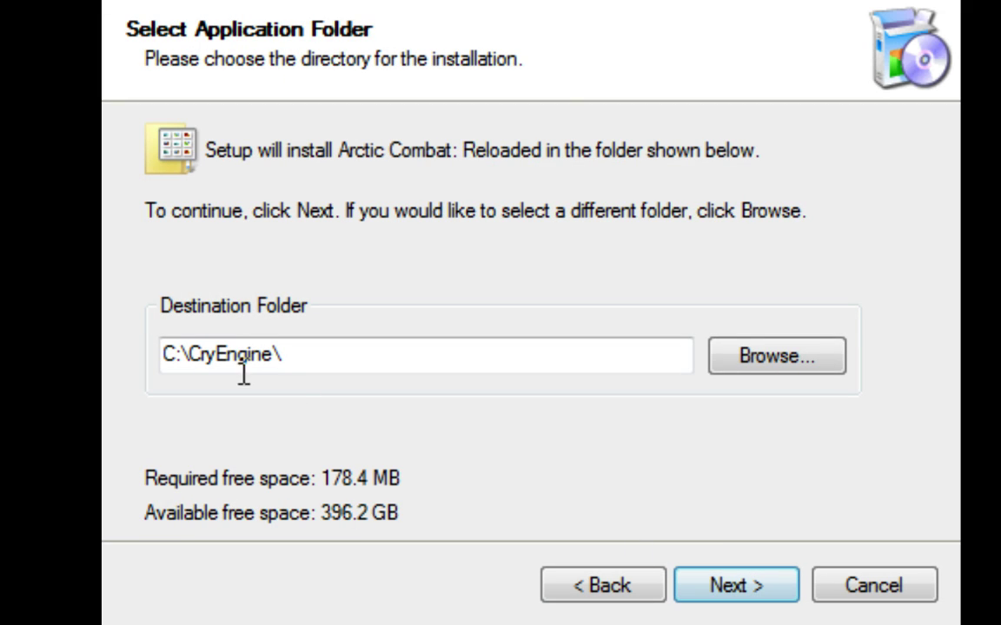
pyautogui.click(728, 585)
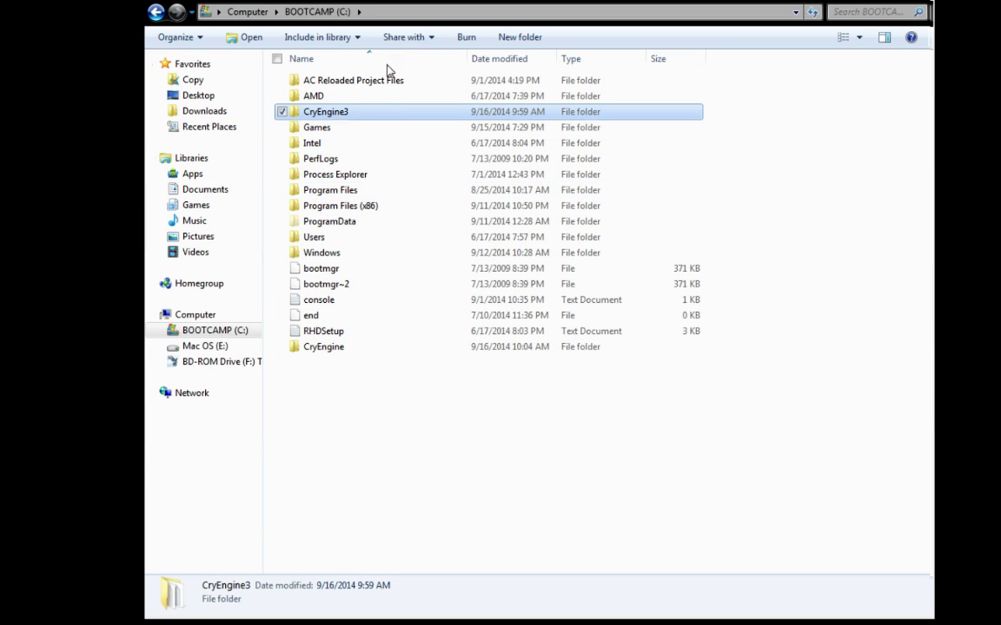
# - Check the contents of the CryEngine3 folder and of the GameSDK folder inside CryEngine on drive C
pyautogui.doubleClick(352, 114)
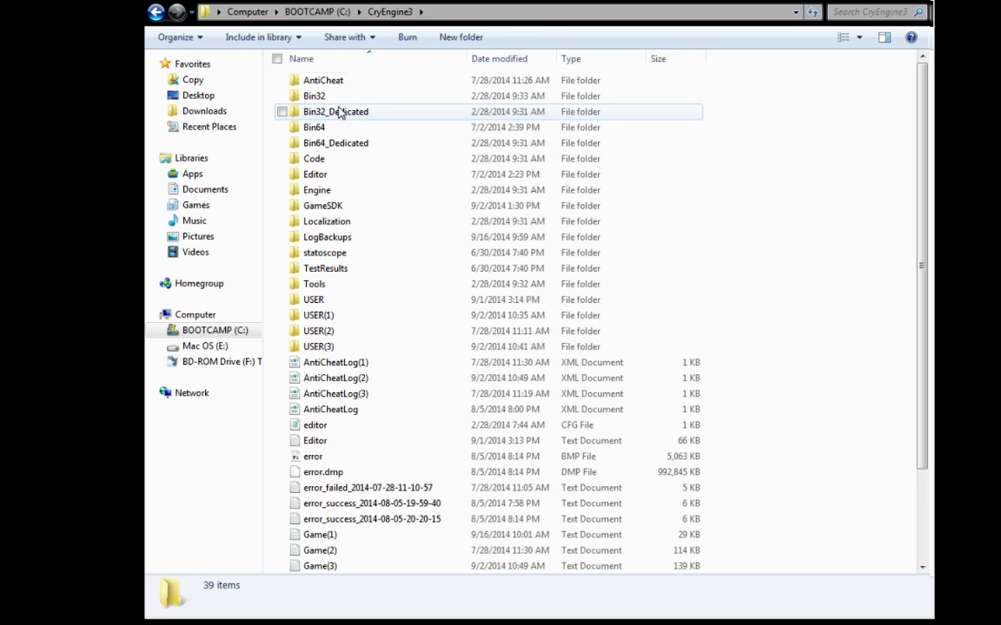
pyautogui.click(156, 12)
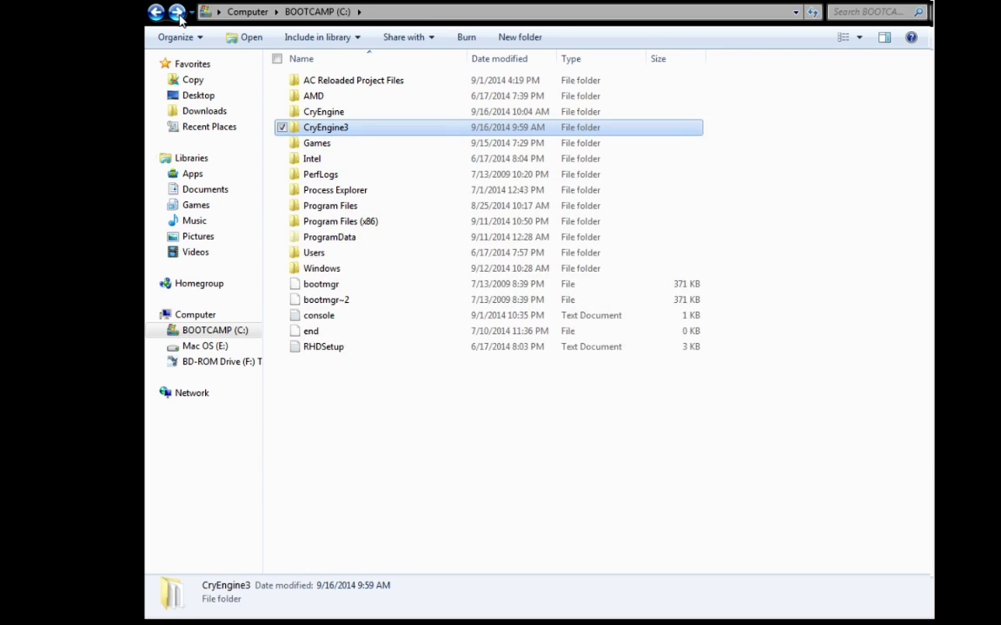
pyautogui.doubleClick(356, 113)
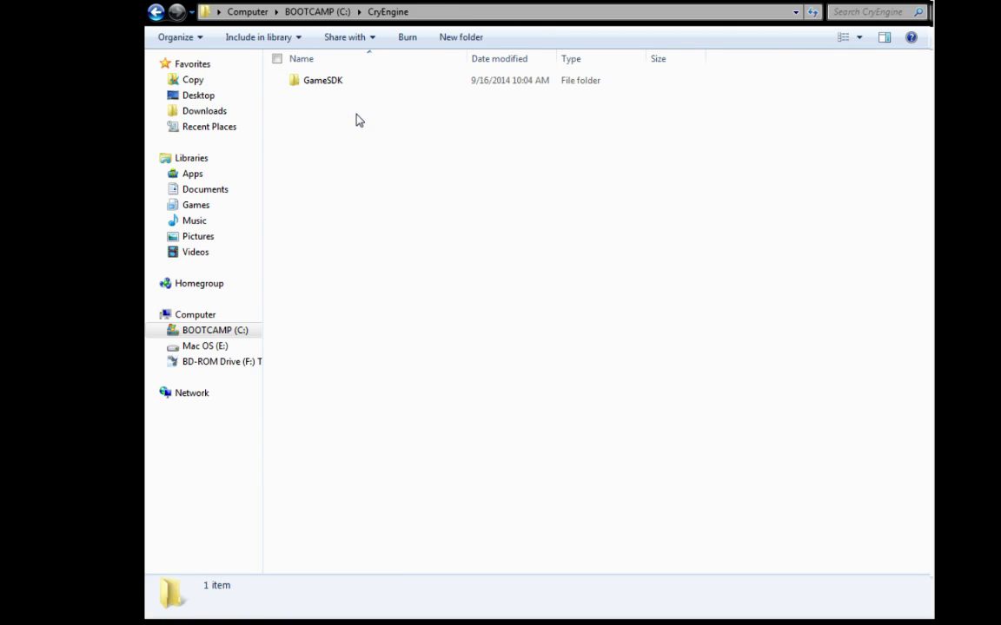
pyautogui.click(343, 83)
pyautogui.doubleClick(343, 82)
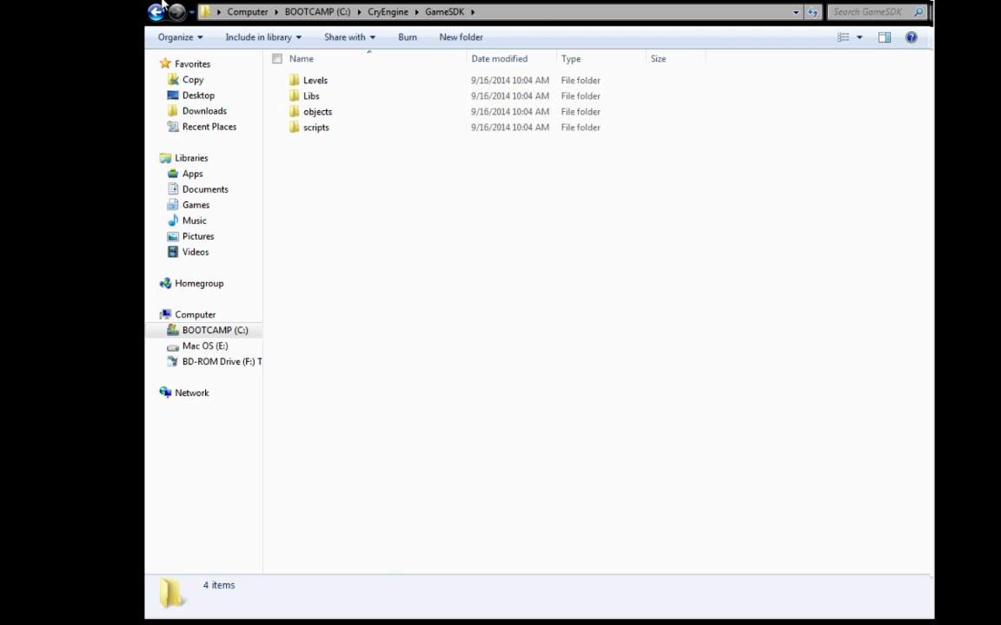
pyautogui.click(157, 12)
pyautogui.click(157, 12)
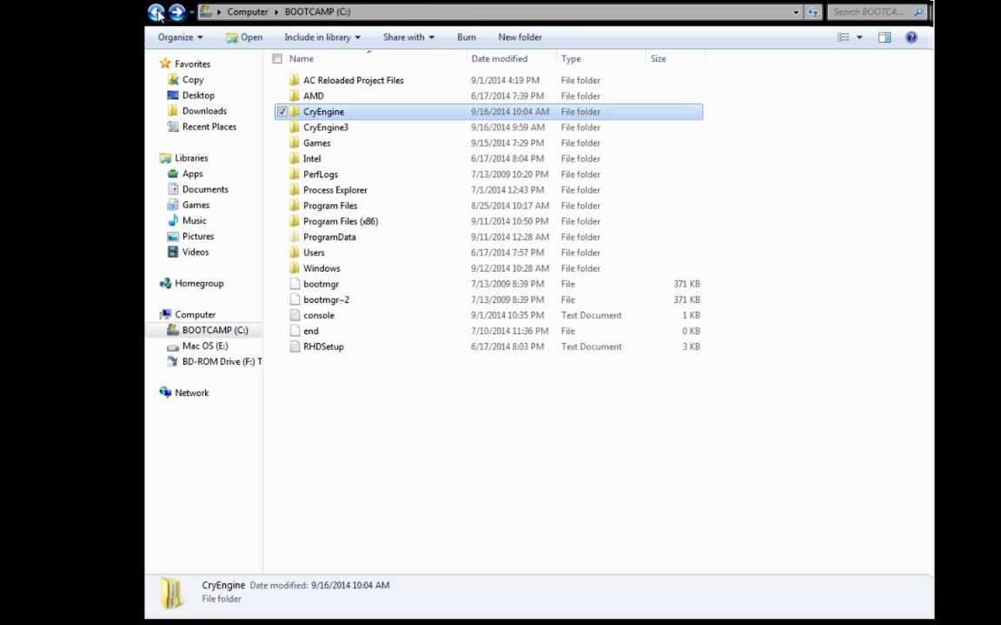
# - Move the GameSDK folder from C:\CryEngine into C:\CryEngine3, merging it with the existing GameSDK folder
pyautogui.click(360, 130)
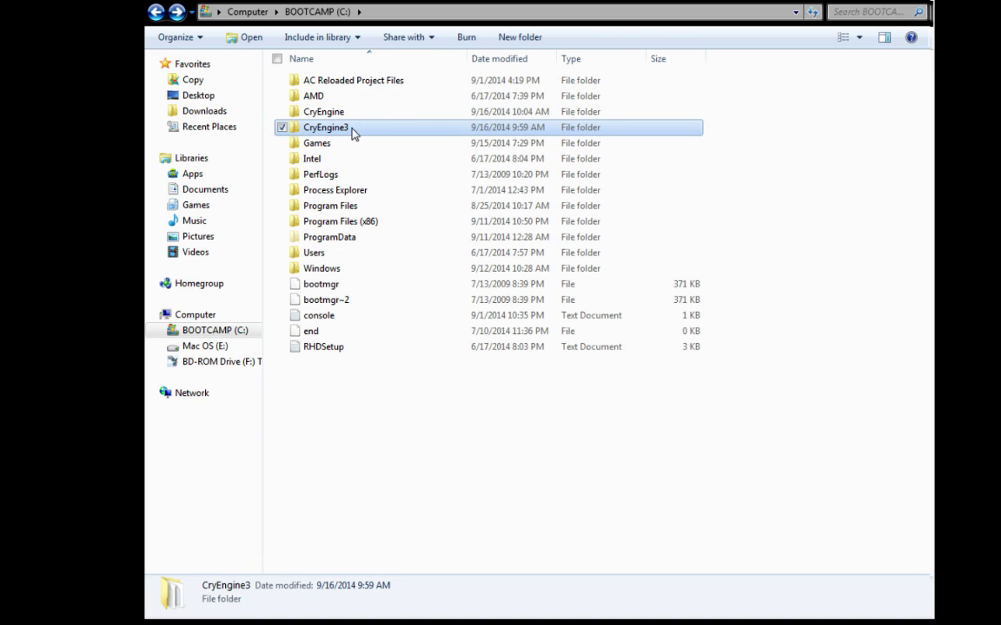
pyautogui.doubleClick(362, 107)
pyautogui.click(356, 84)
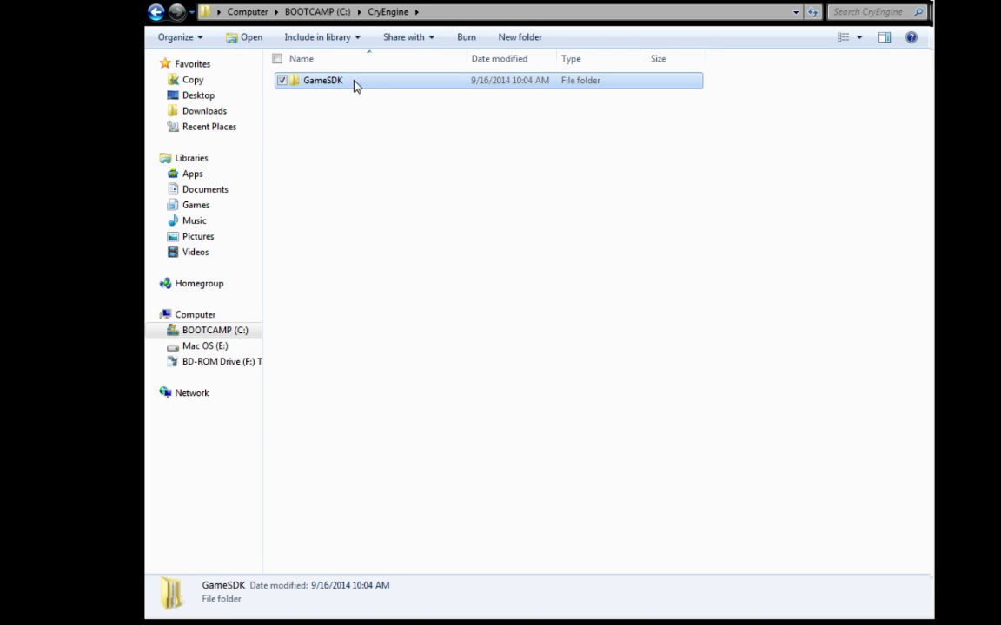
pyautogui.click(158, 13)
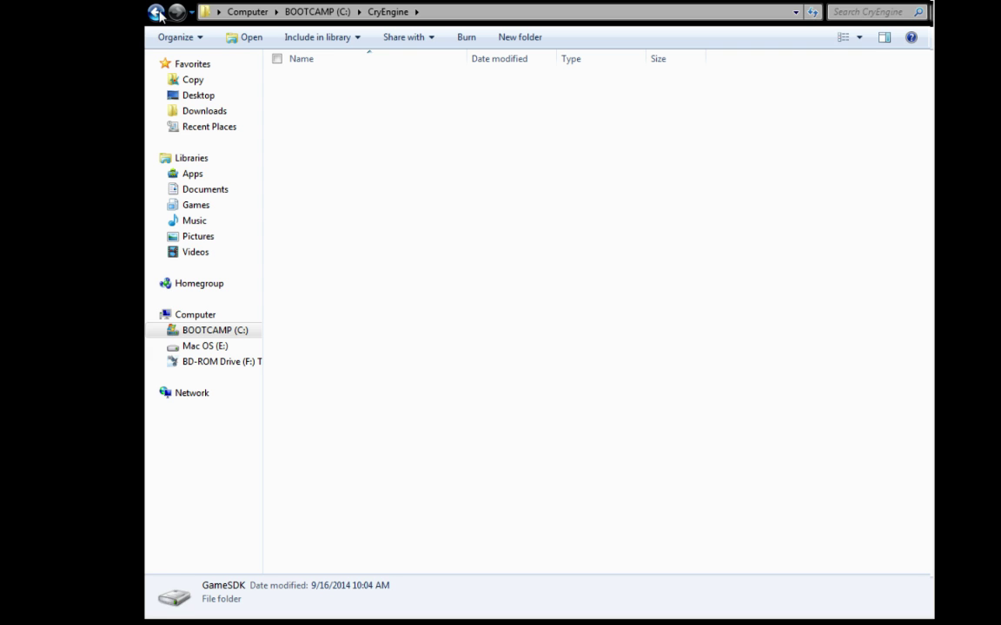
pyautogui.doubleClick(328, 128)
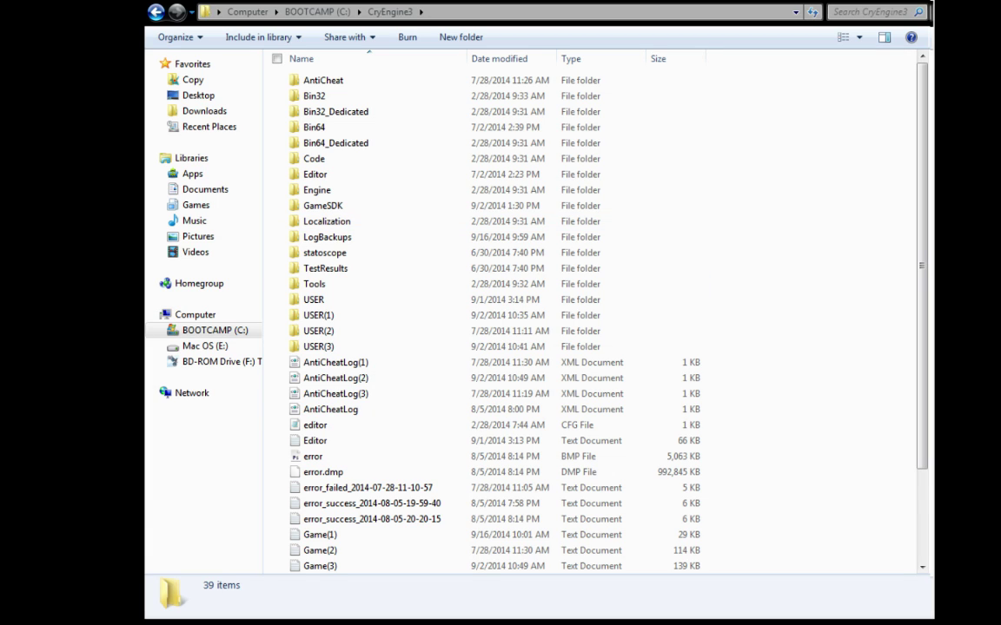
pyautogui.press('g')
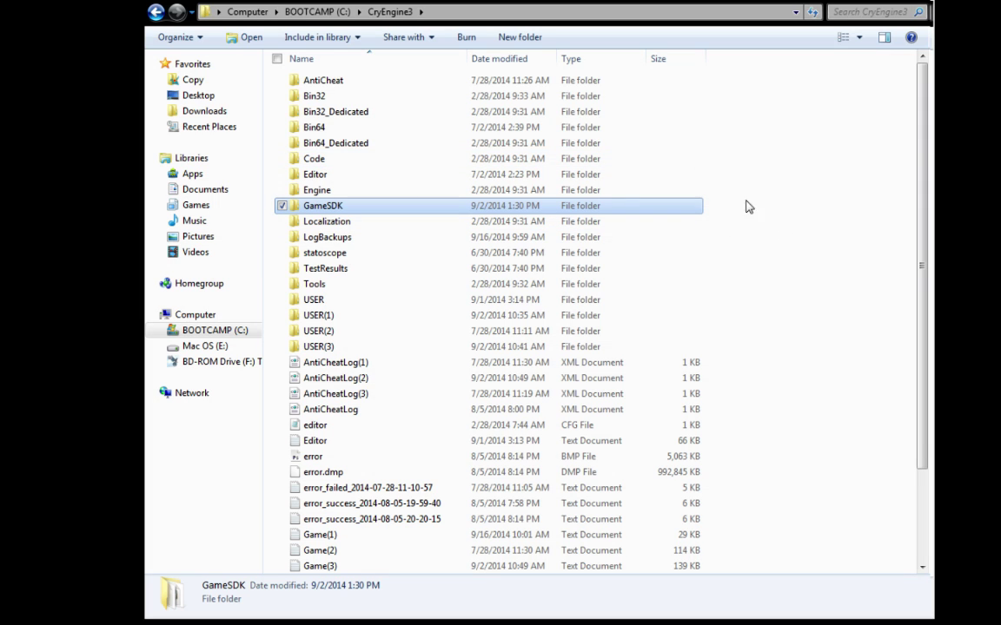
# - Delete the leftover CryEngine folder from drive C
pyautogui.click(155, 13)
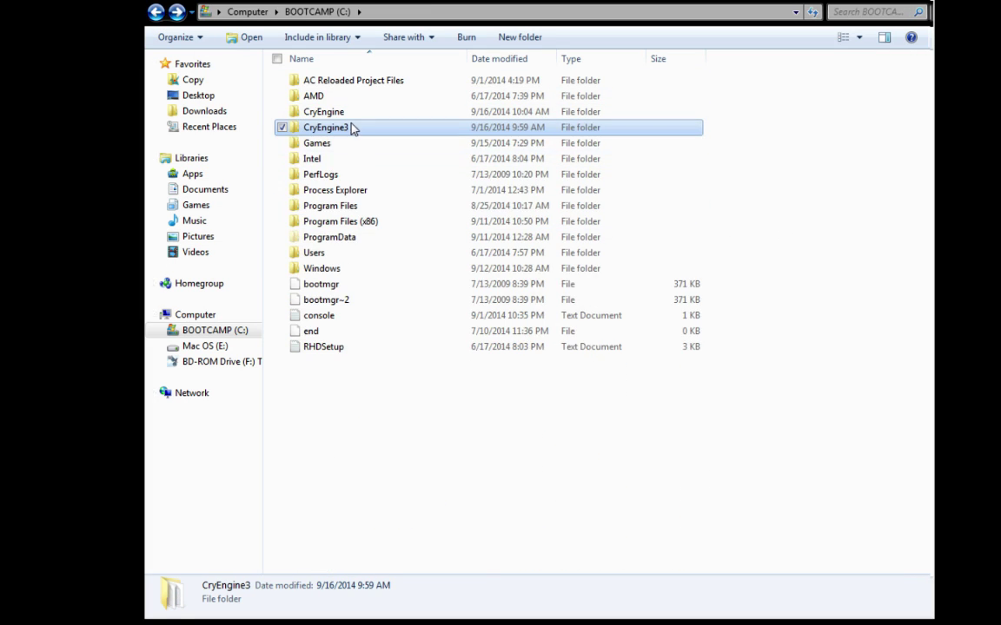
pyautogui.click(348, 112)
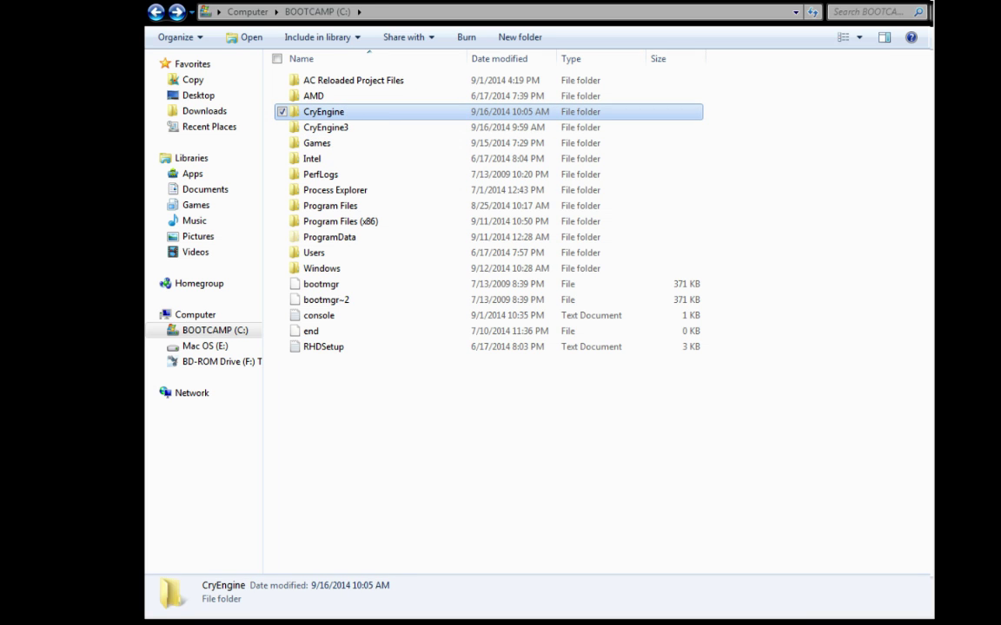
pyautogui.press('Delete')
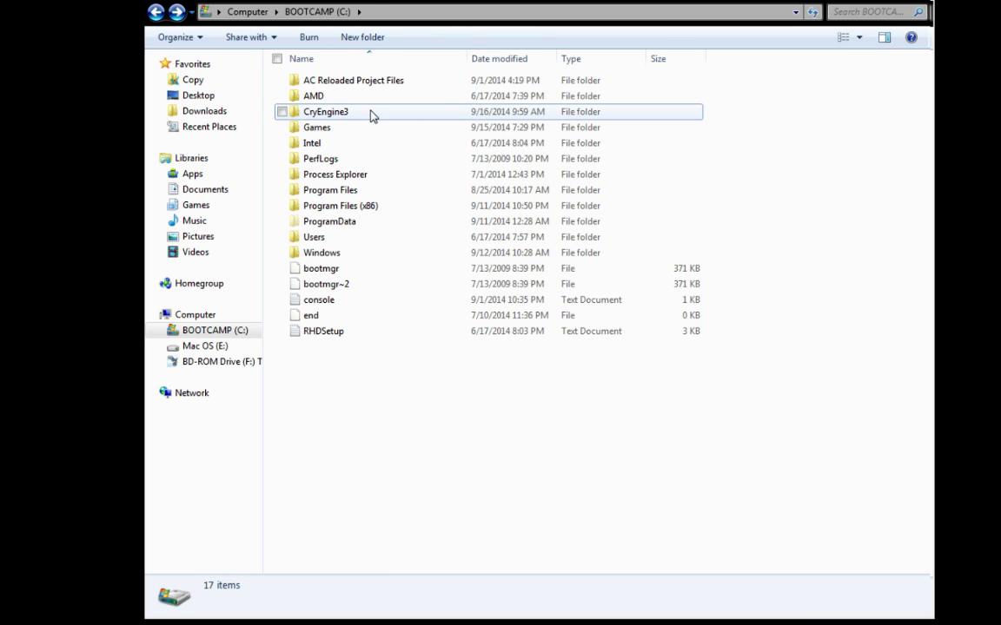
# - Launch the GameSDK application from the Bin64 folder inside CryEngine3
pyautogui.doubleClick(372, 115)
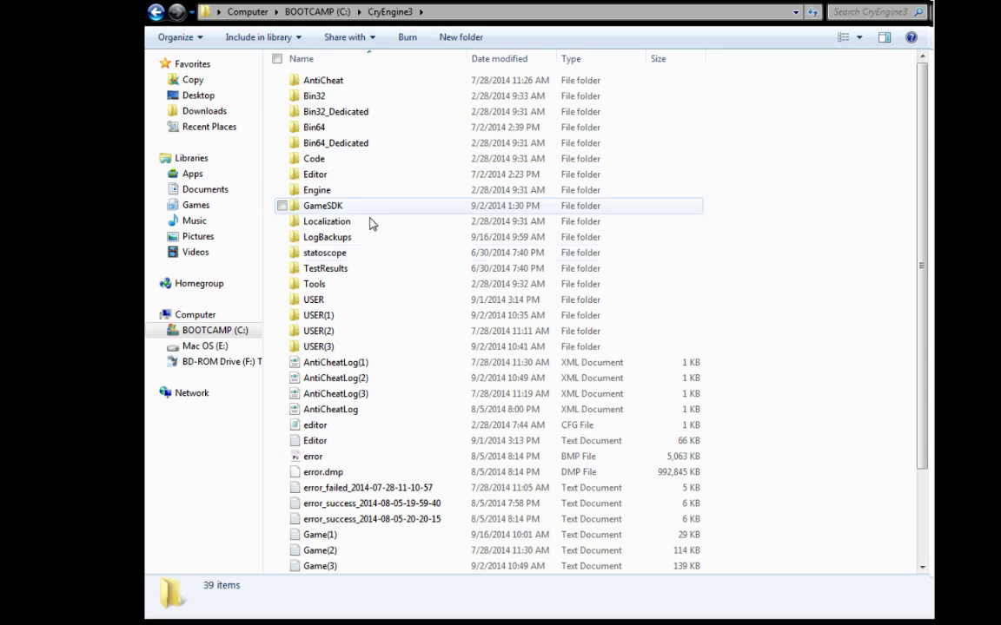
pyautogui.click(351, 211)
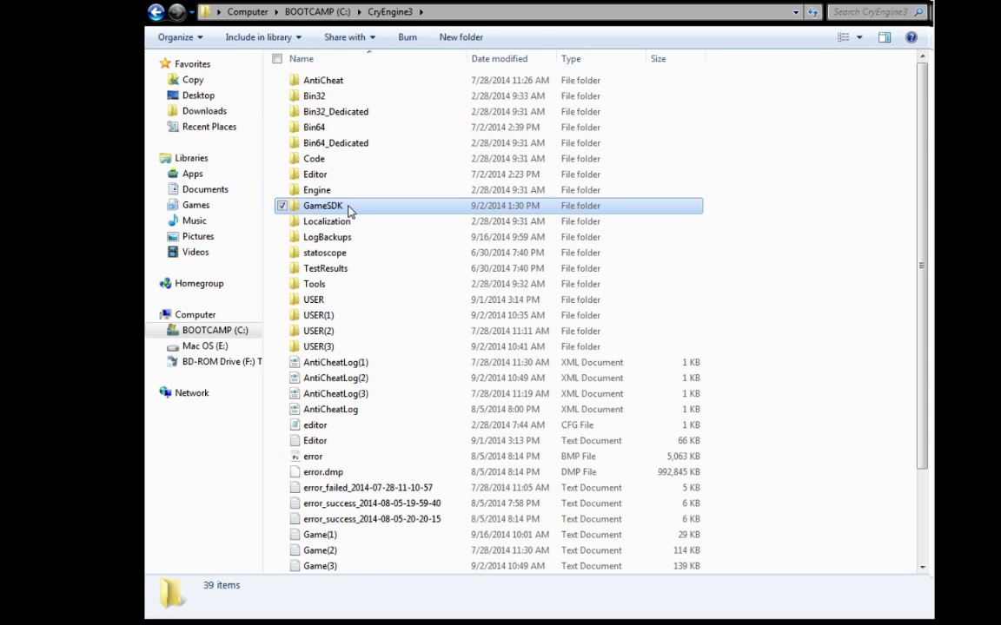
pyautogui.click(347, 98)
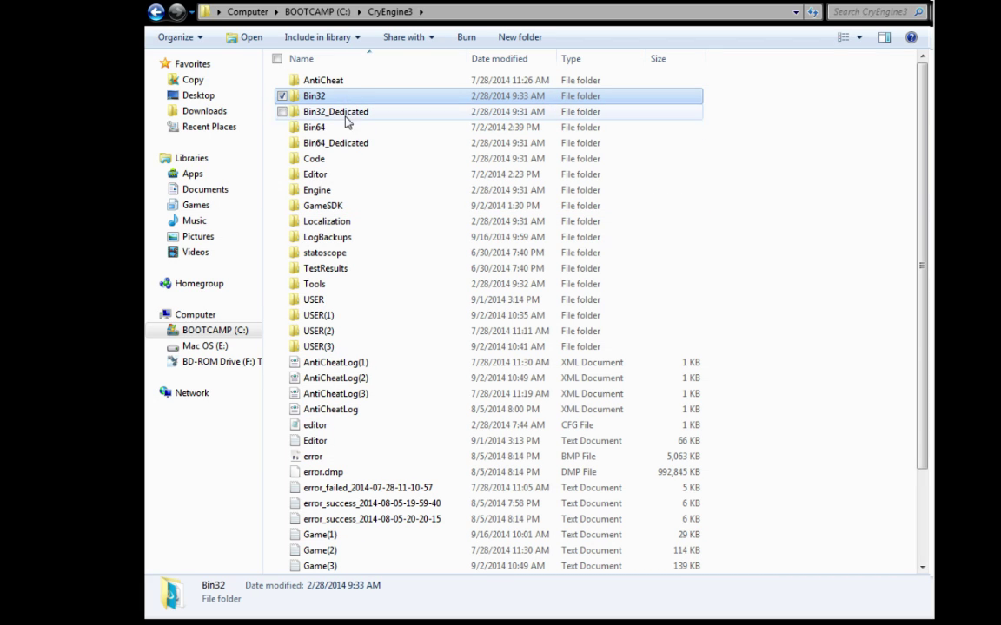
pyautogui.click(354, 131)
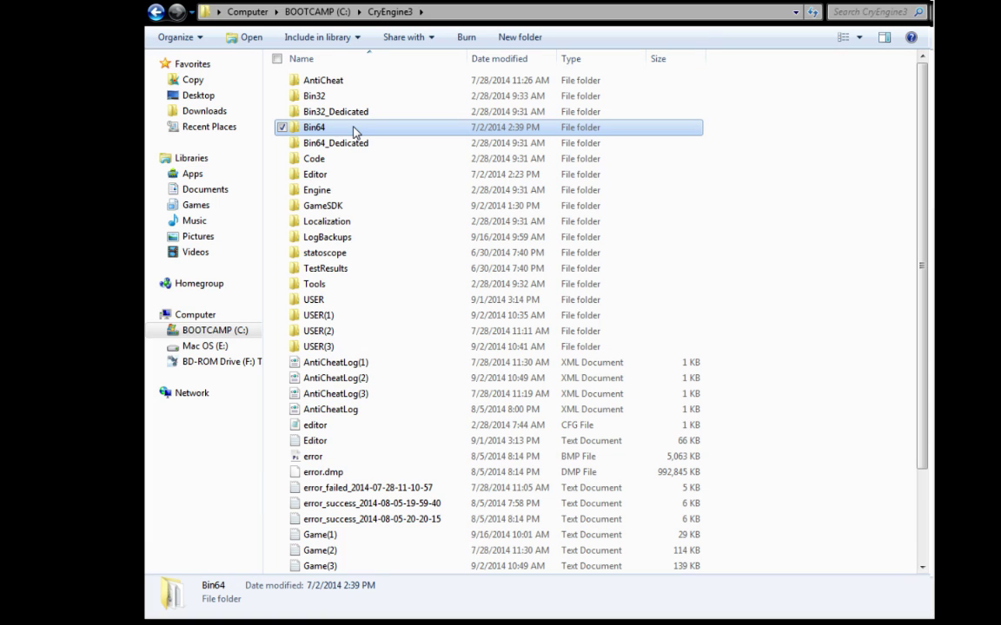
pyautogui.doubleClick(353, 131)
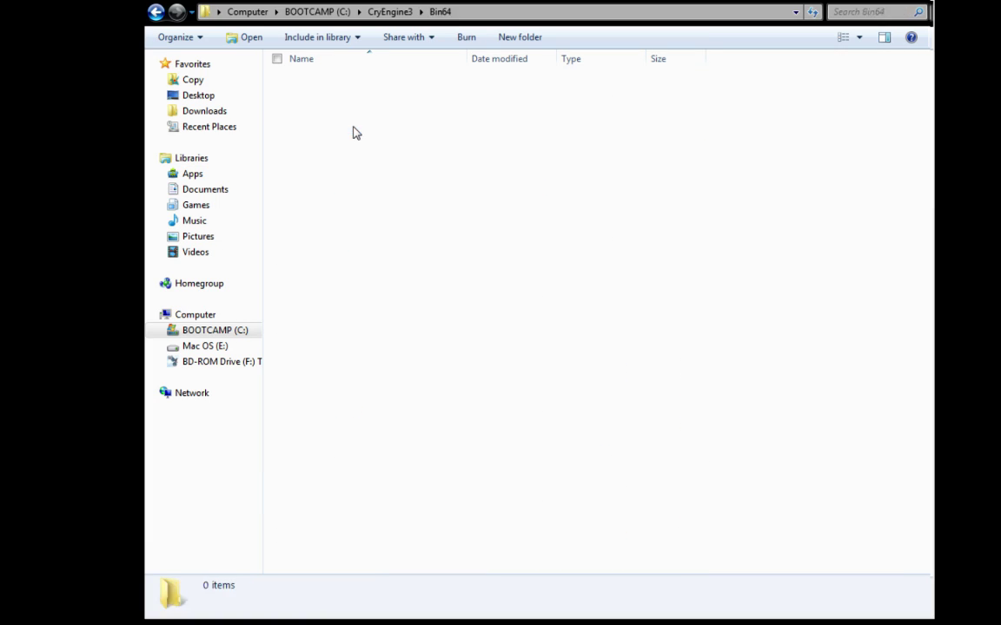
pyautogui.scroll(-8, 357, 225)
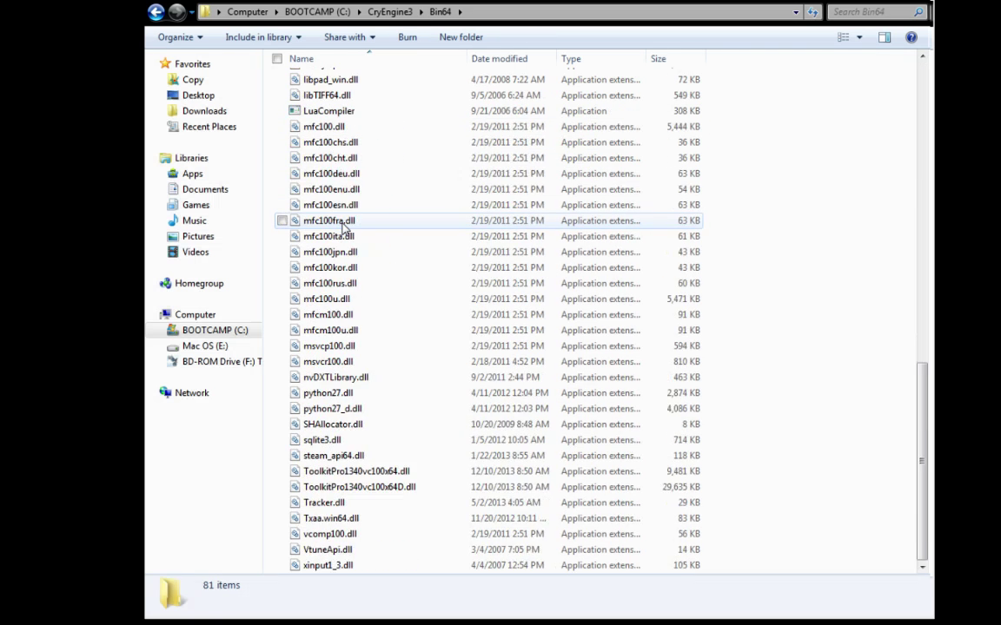
pyautogui.scroll(-8, 343, 228)
pyautogui.scroll(3, 348, 224)
pyautogui.click(352, 219)
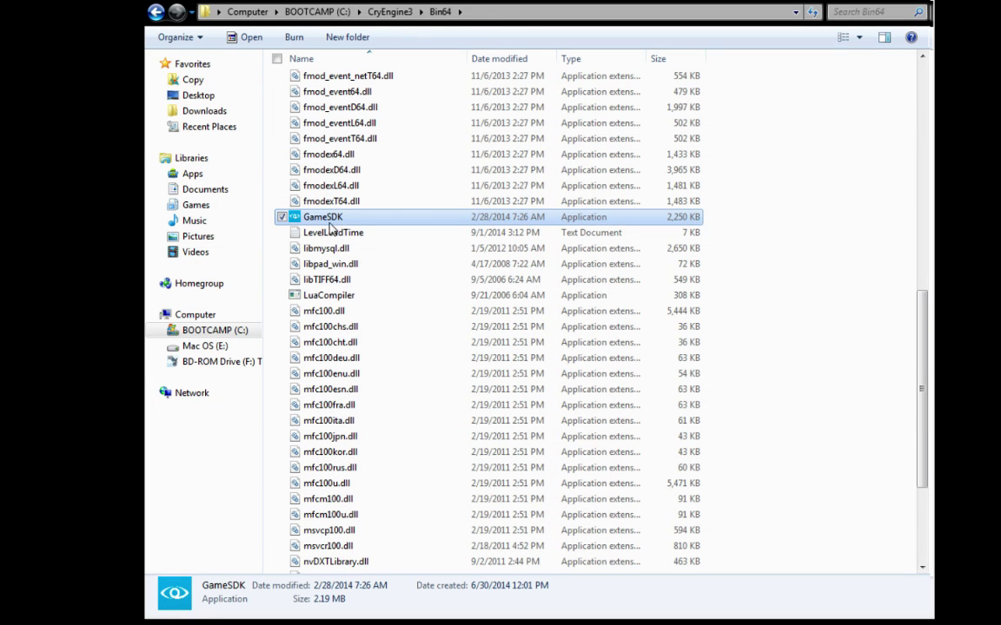
pyautogui.doubleClick(372, 223)
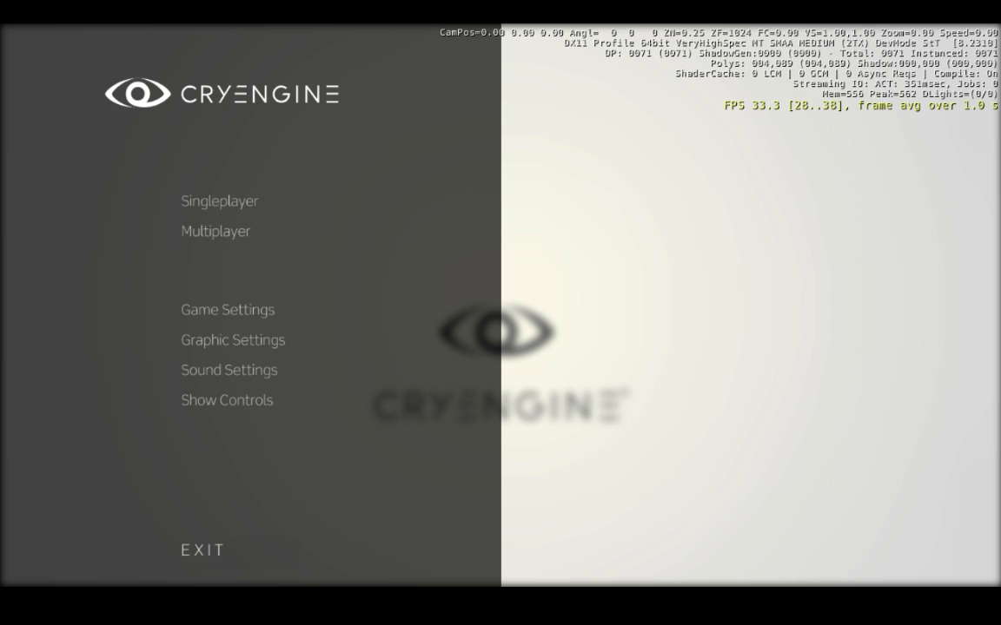
# - View the levels offered for singleplayer and return to the game's main menu
pyautogui.click(245, 202)
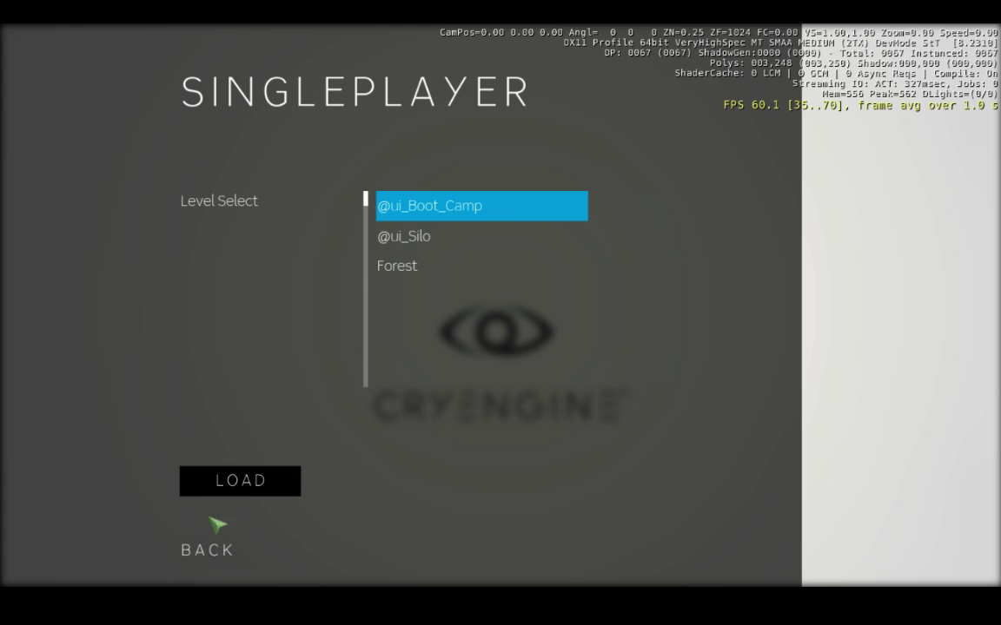
pyautogui.click(209, 553)
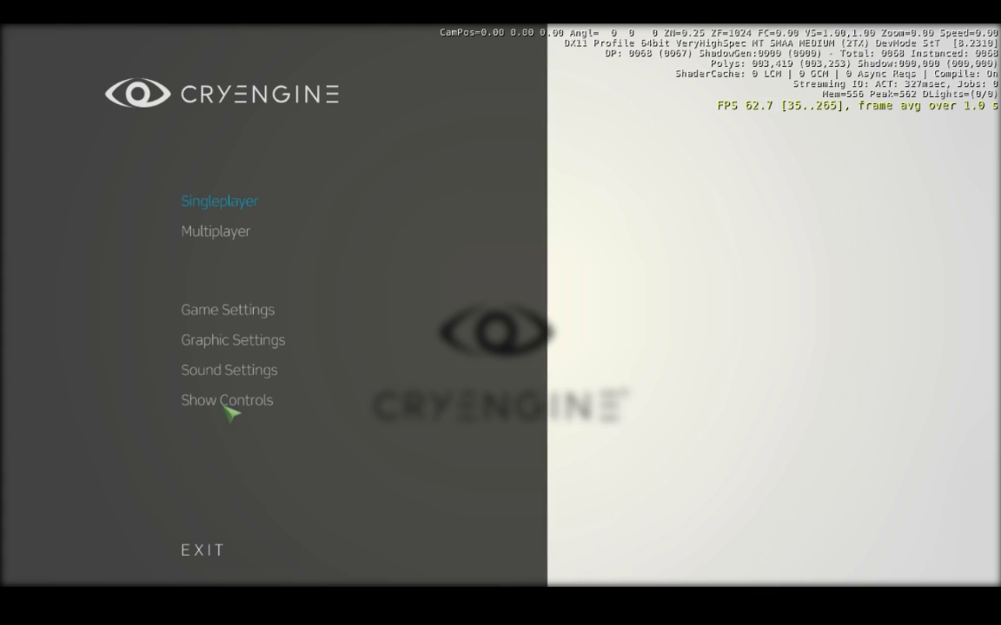
# - In the multiplayer Join Server screen, replace the default player name with the player's own nickname and leave the screen
pyautogui.click(217, 233)
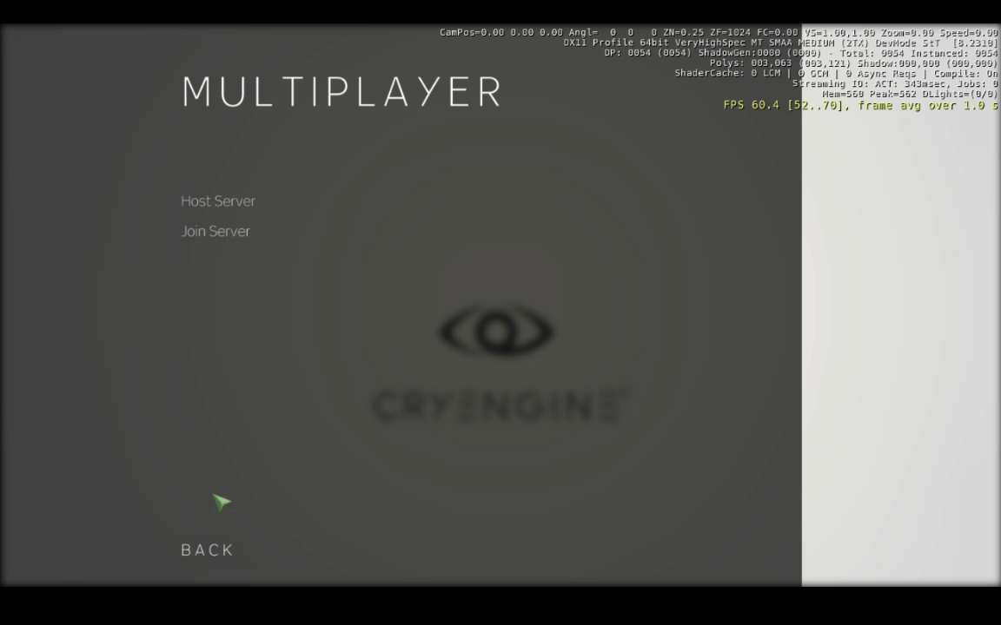
pyautogui.click(225, 235)
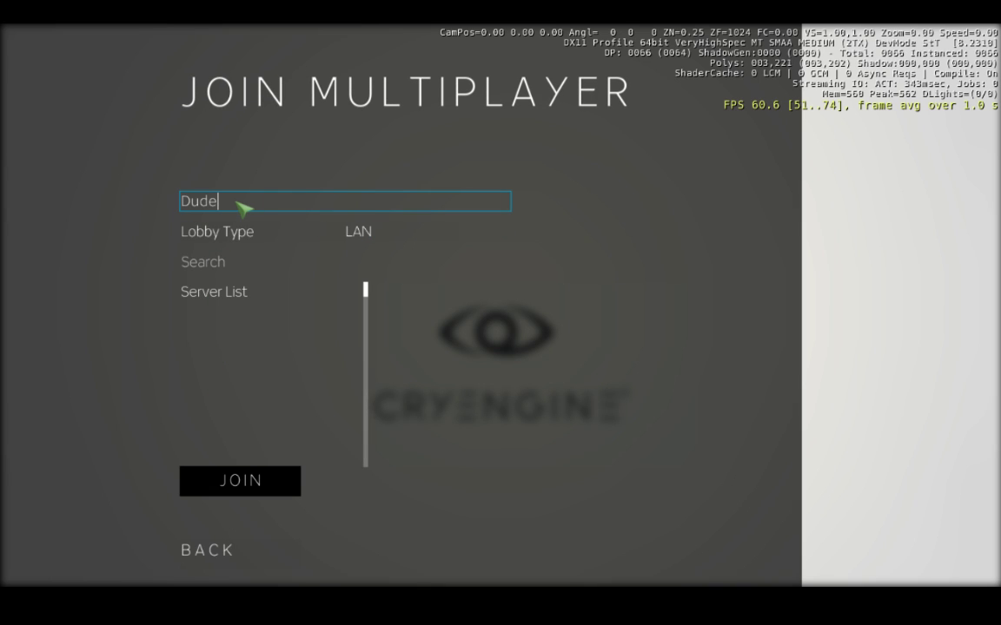
pyautogui.press('BackSpace')
pyautogui.press('BackSpace')
pyautogui.press('BackSpace')
pyautogui.press('BackSpace')
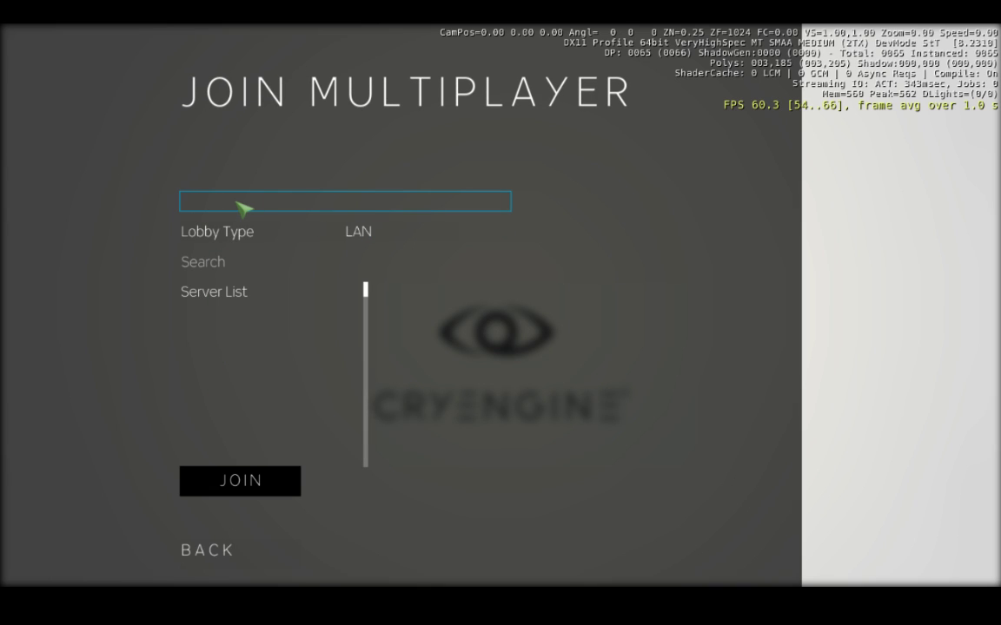
pyautogui.write('Eseris')
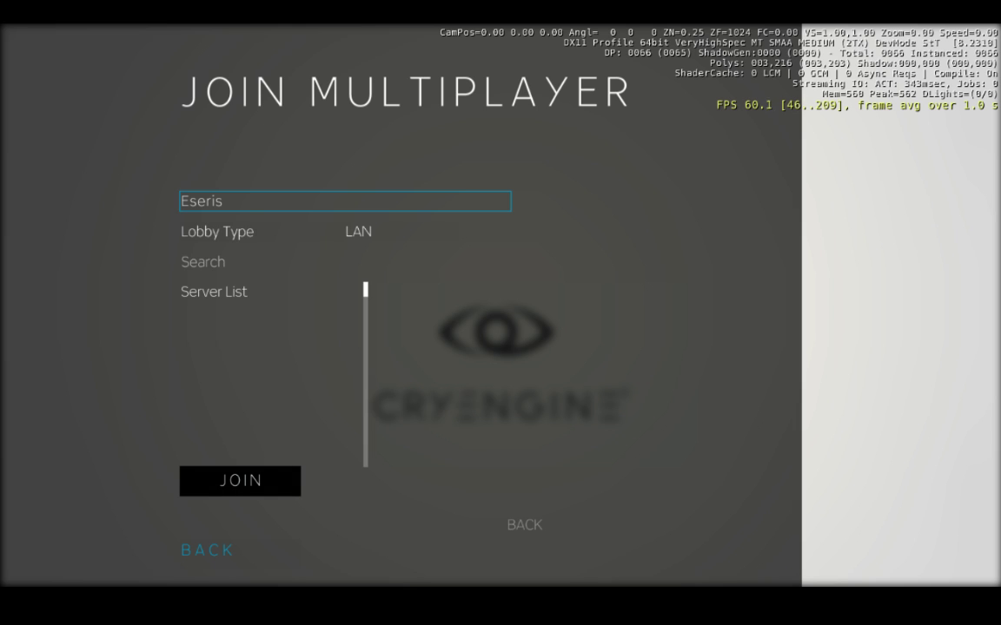
pyautogui.click(215, 552)
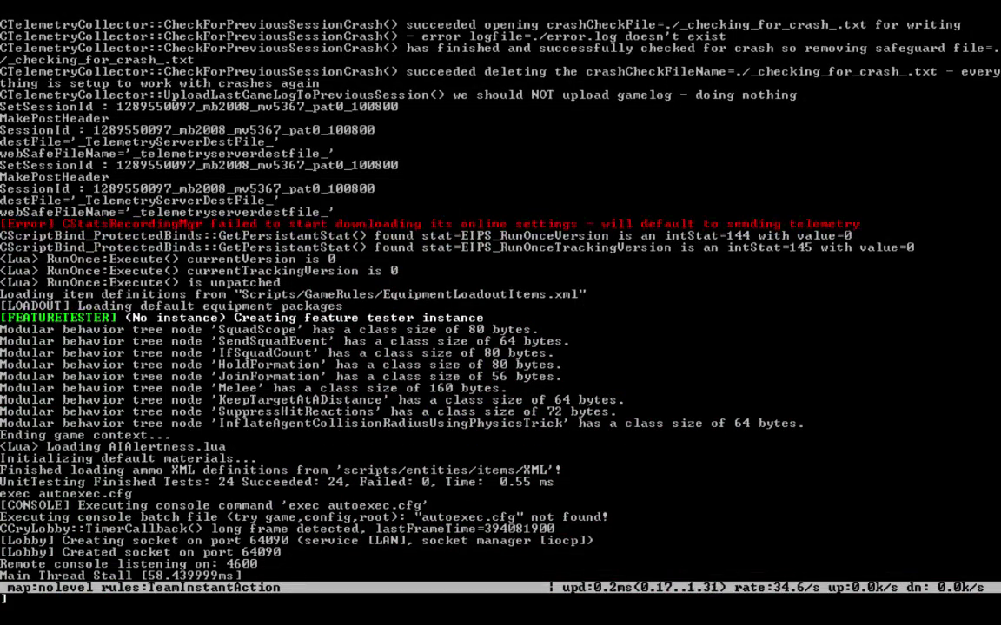
# - Launch the DedicatedServerSDK application from CryEngine3's Bin64_Dedicated folder and load the map boot_camp in the server console
pyautogui.hotkey('alt', 'Tab')
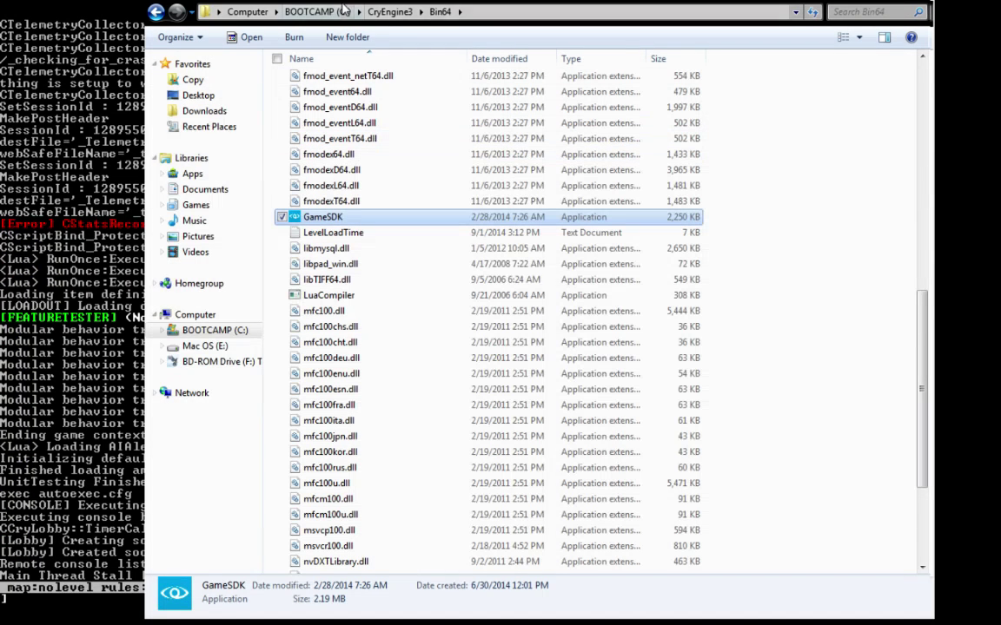
pyautogui.click(158, 11)
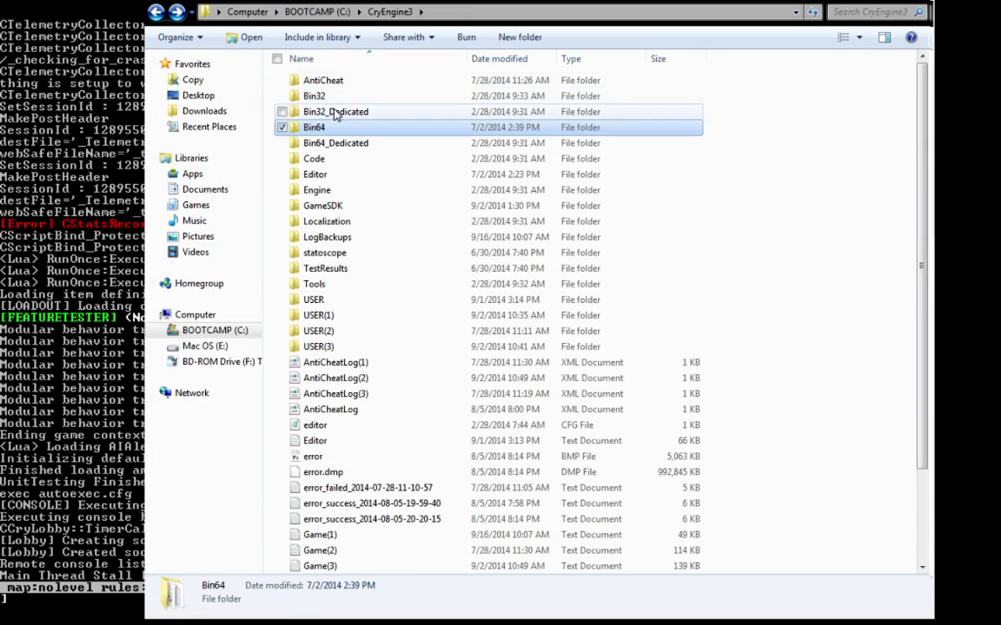
pyautogui.click(305, 110)
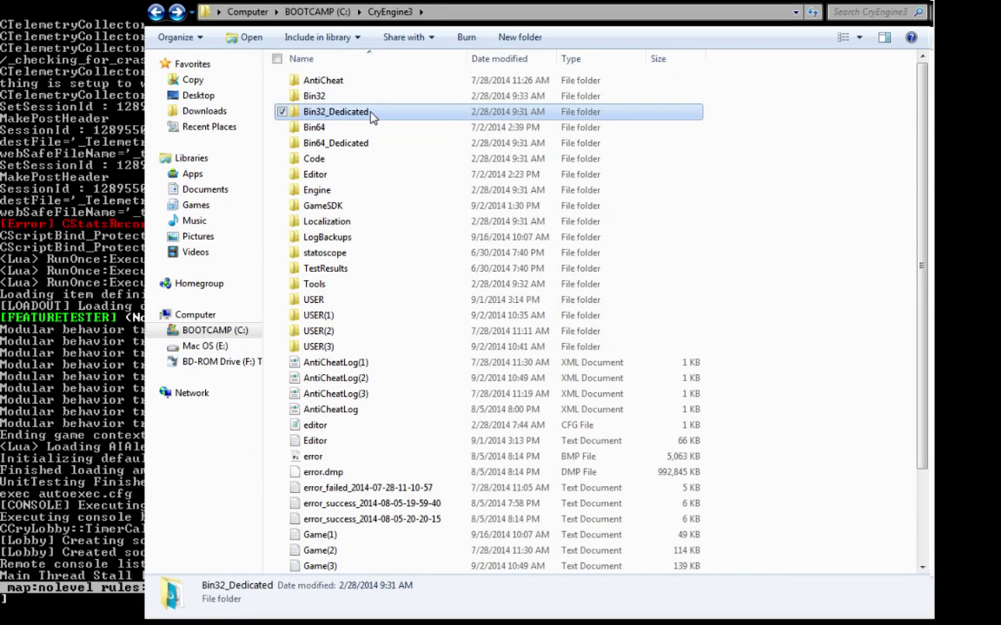
pyautogui.click(363, 144)
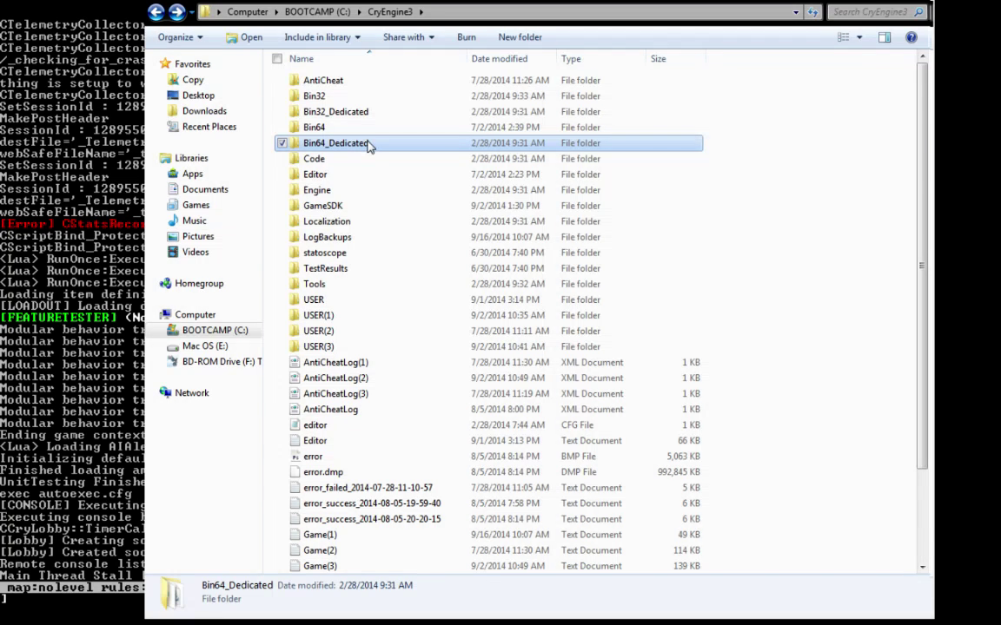
pyautogui.doubleClick(368, 146)
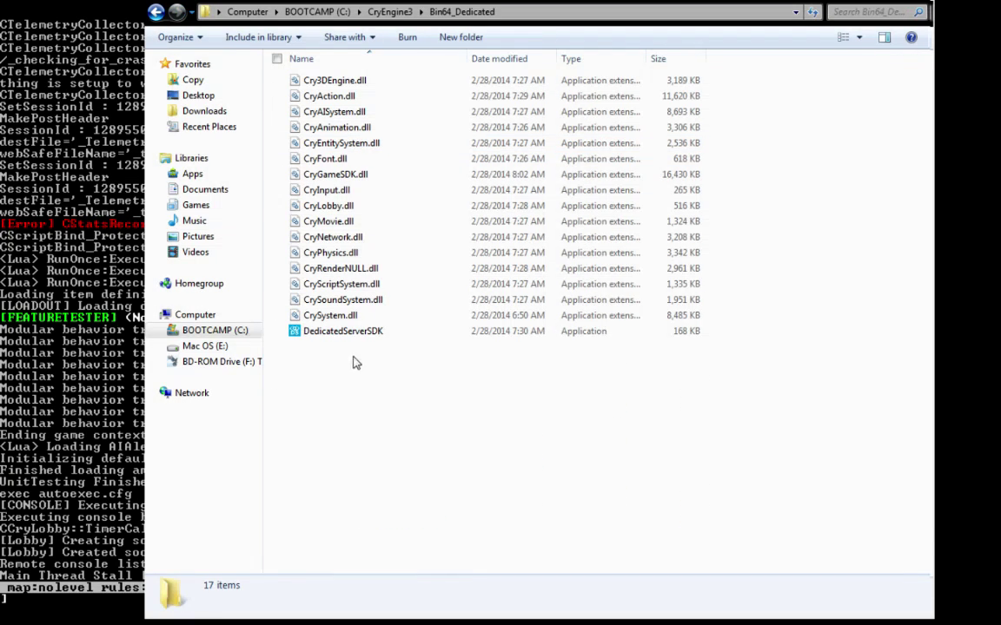
pyautogui.click(372, 336)
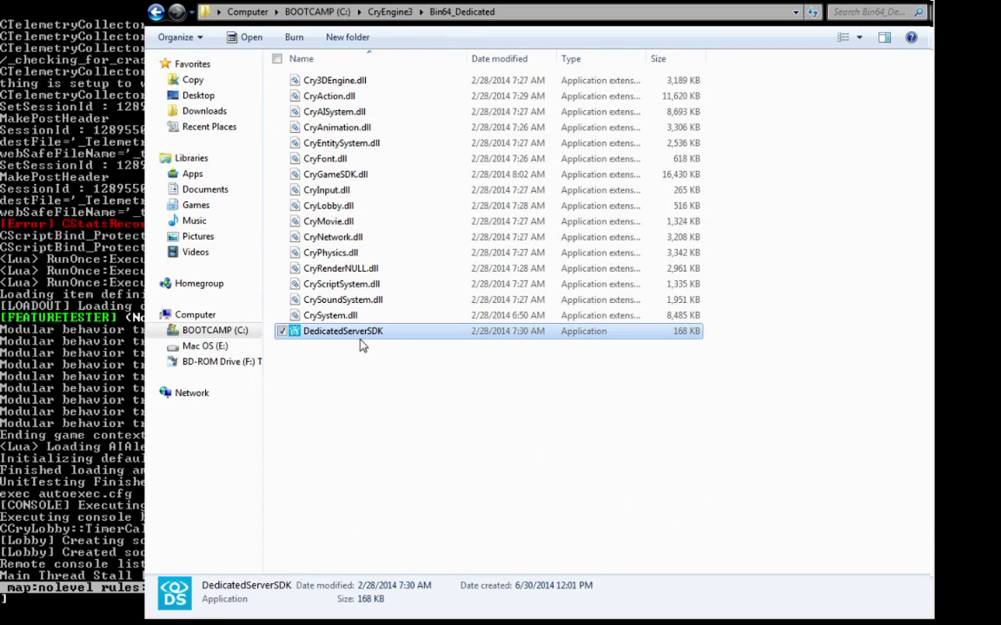
pyautogui.doubleClick(365, 341)
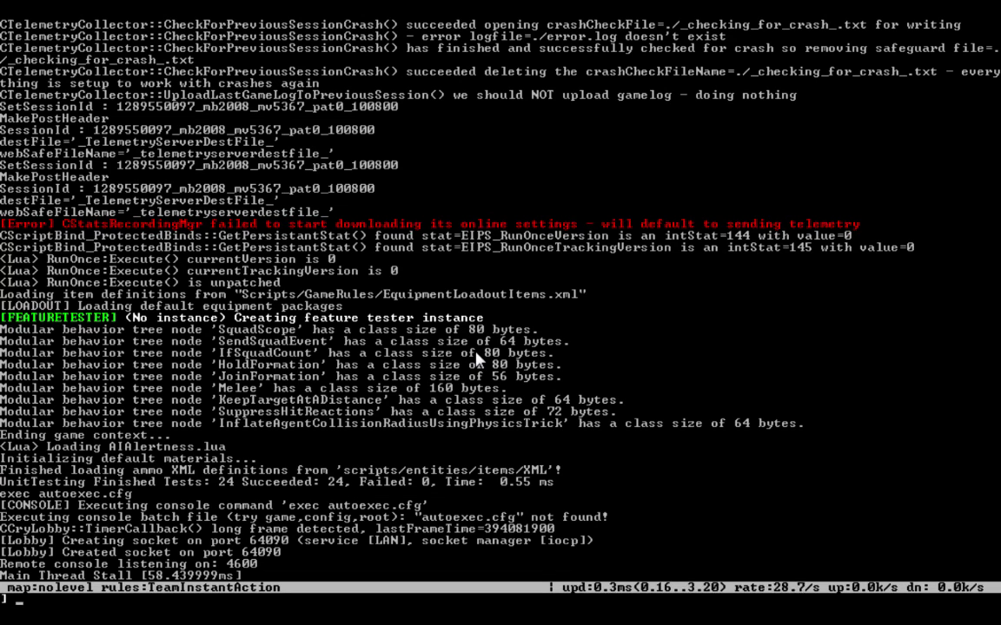
pyautogui.write('map boot_camp')
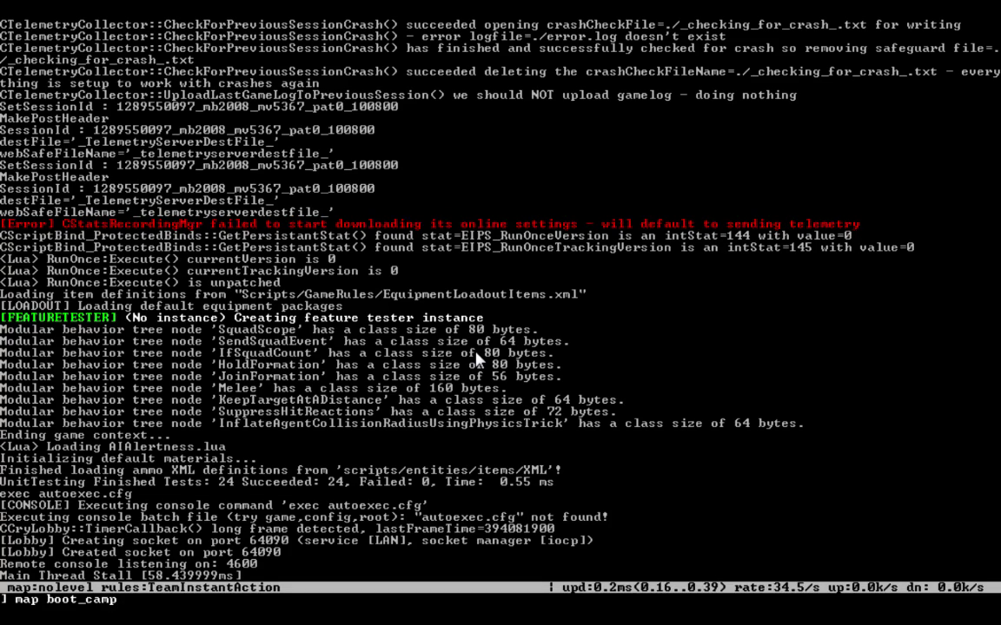
pyautogui.press('Return')
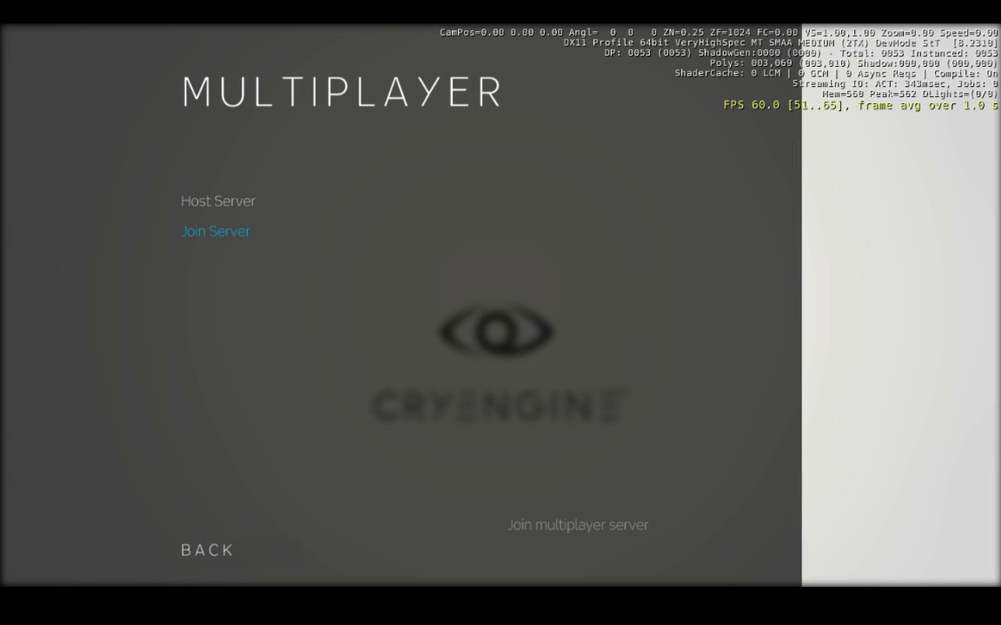
# - On the game's Join Server screen, replace the default player name with the player's own nickname
pyautogui.click(243, 234)
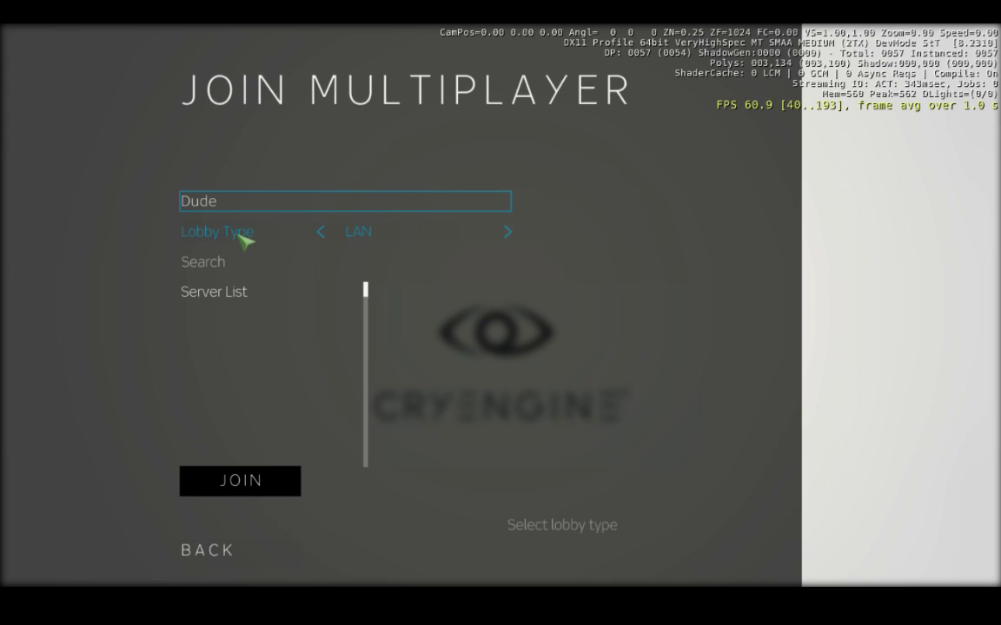
pyautogui.click(232, 207)
pyautogui.press('BackSpace')
pyautogui.press('BackSpace')
pyautogui.press('BackSpace')
pyautogui.press('BackSpace')
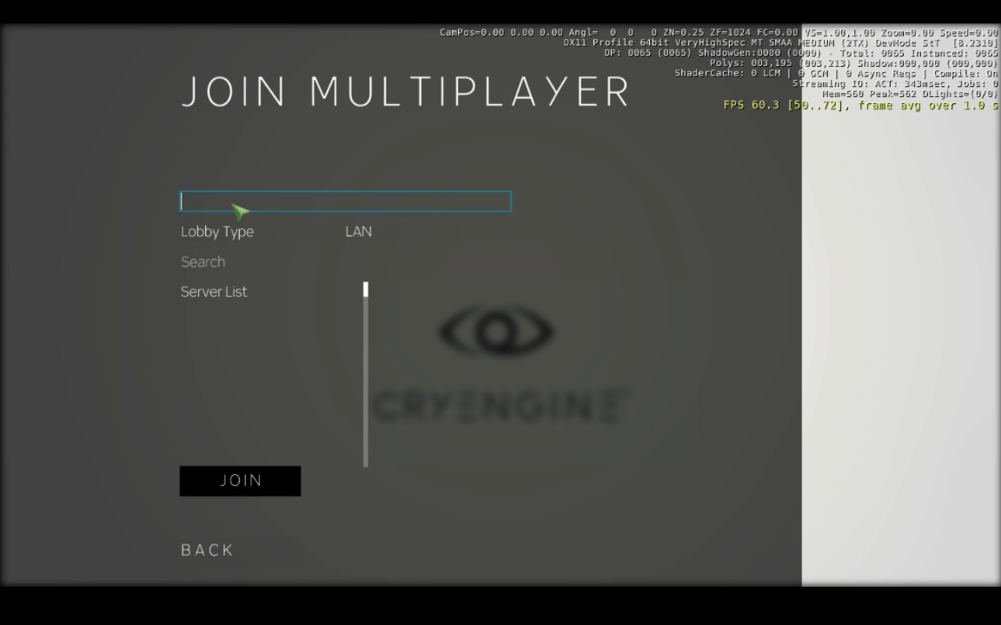
pyautogui.write('Eseris')
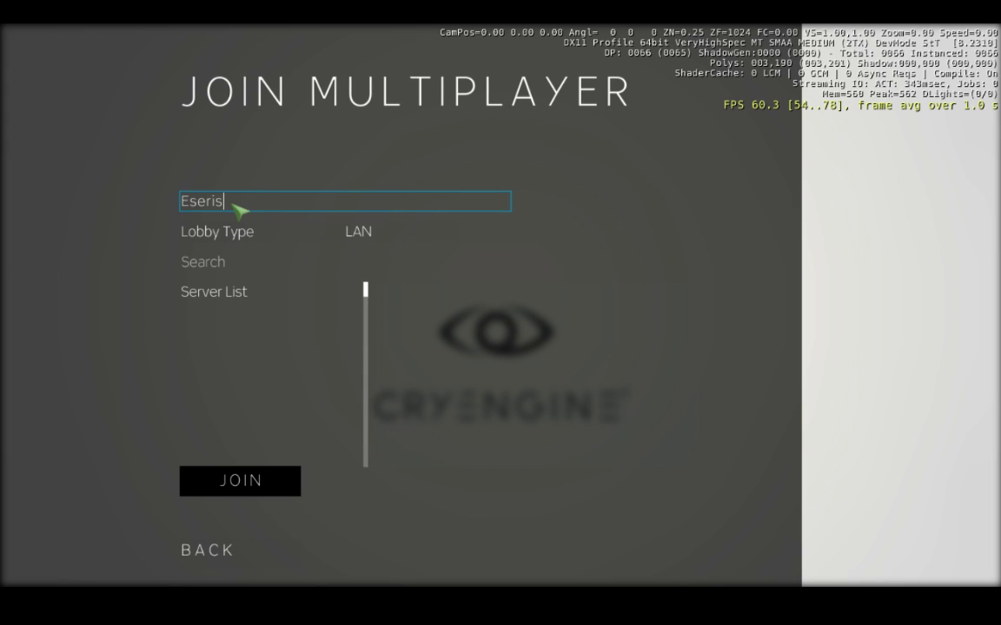
# - Search for LAN servers and join the dedicated server in the server list
pyautogui.click(216, 261)
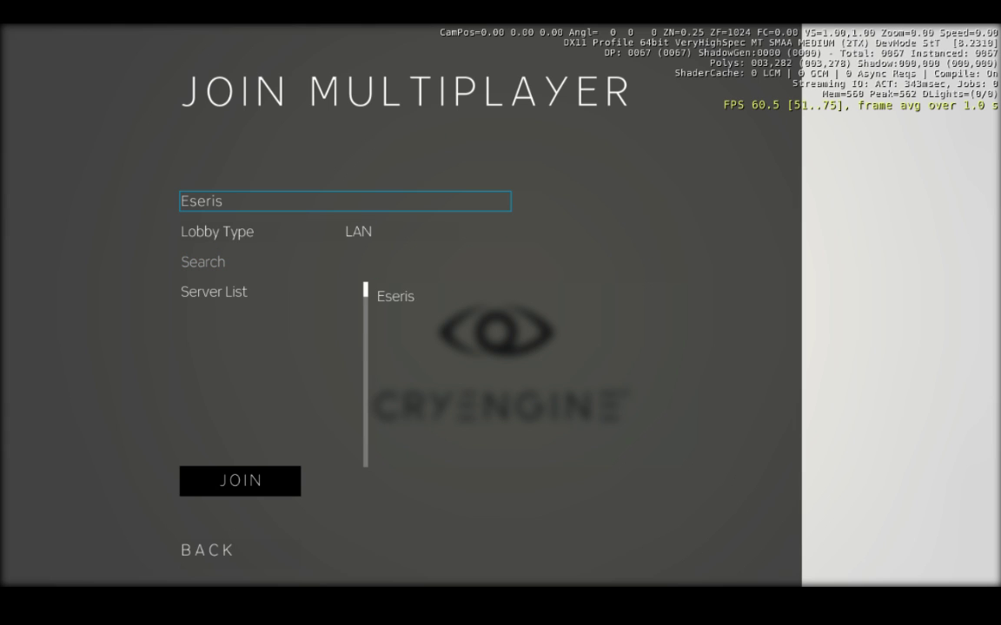
pyautogui.click(396, 296)
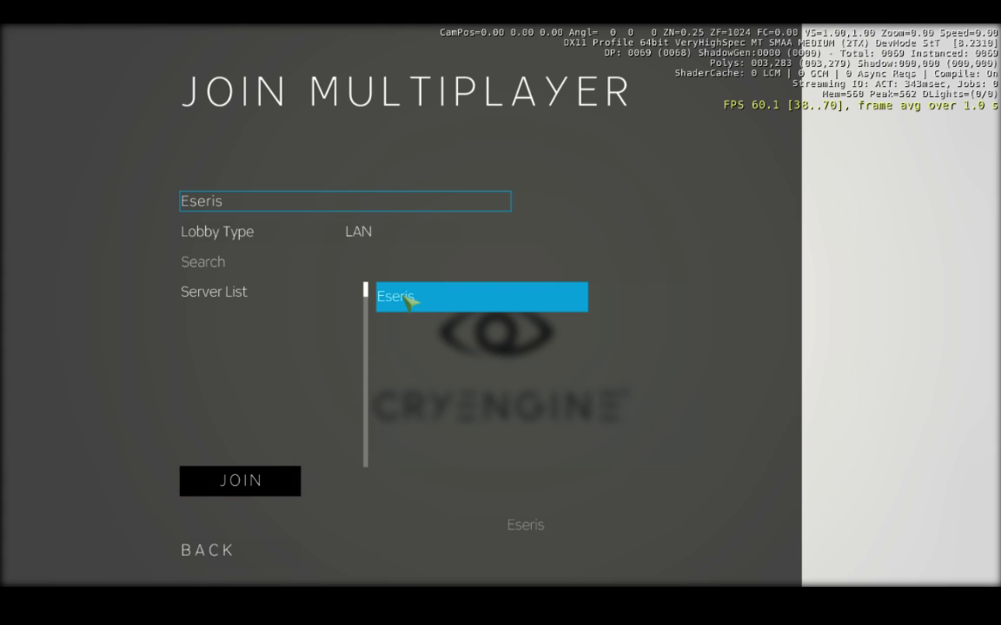
pyautogui.click(251, 492)
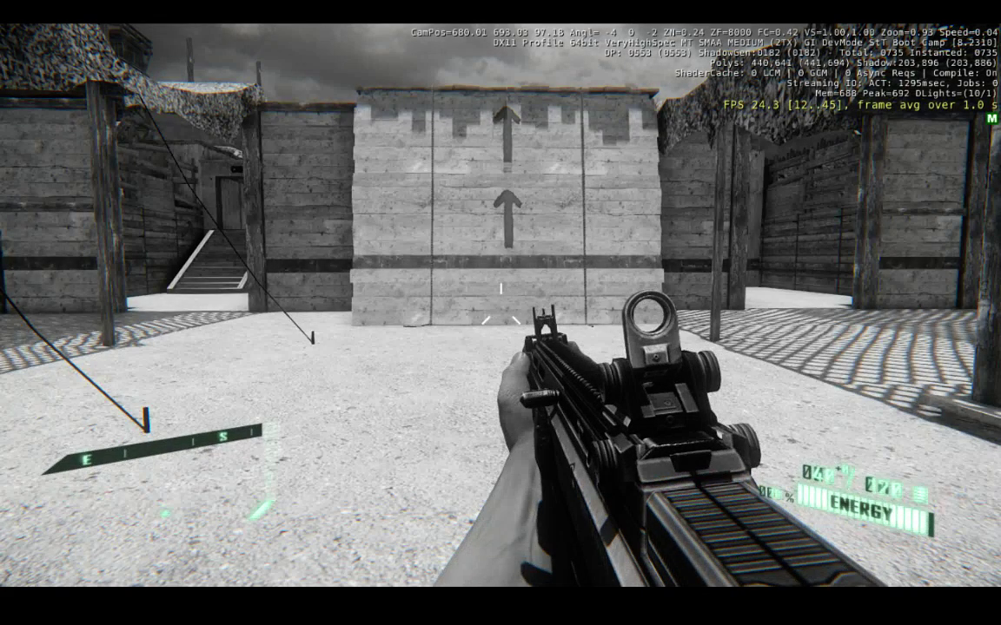
pyautogui.press('F5')
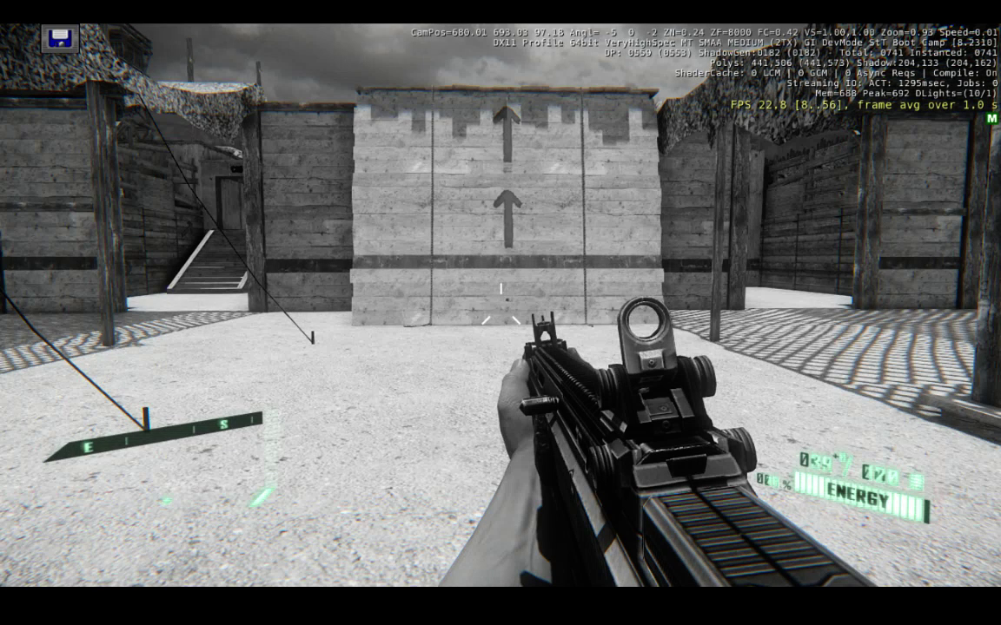
pyautogui.press('w')
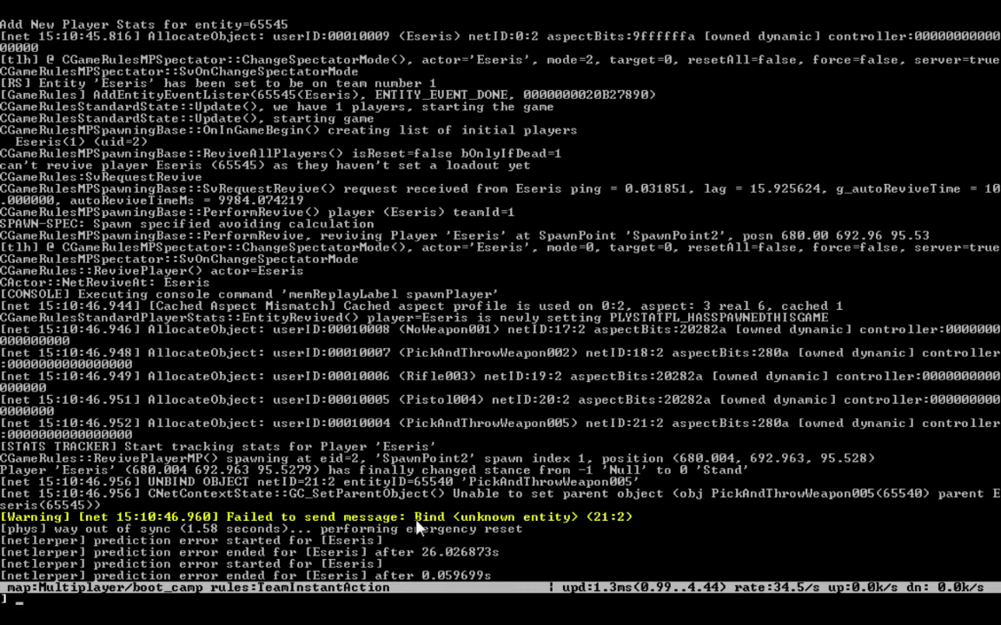
# - Set g_minPlayersForRankedGame to 1 in the dedicated server console, and fire a test shot in the game
pyautogui.write('g_min')
pyautogui.write('PlayersForRankedGame')
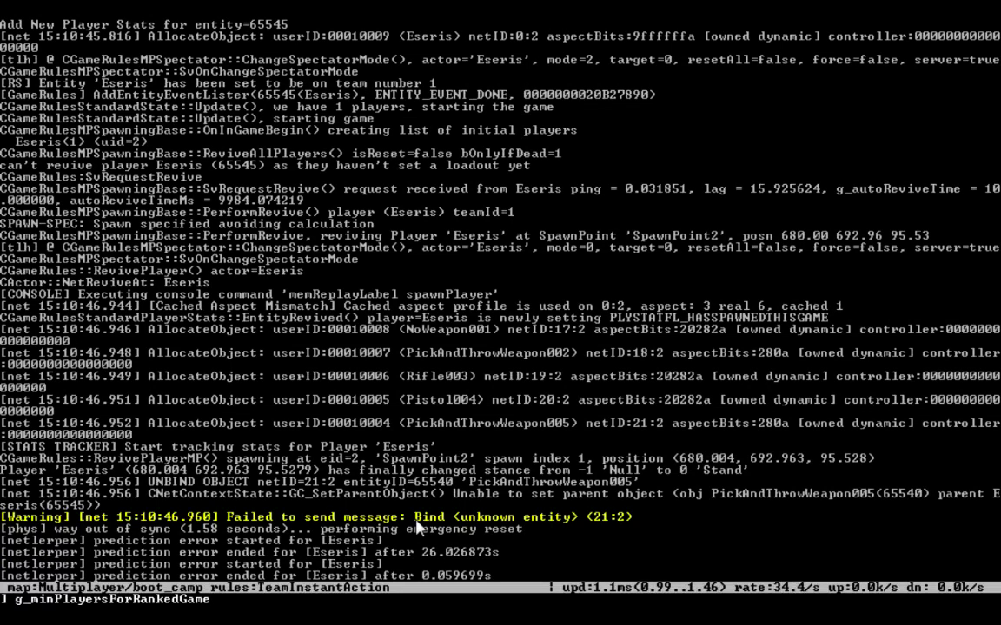
pyautogui.write(' 1')
pyautogui.press('Return')
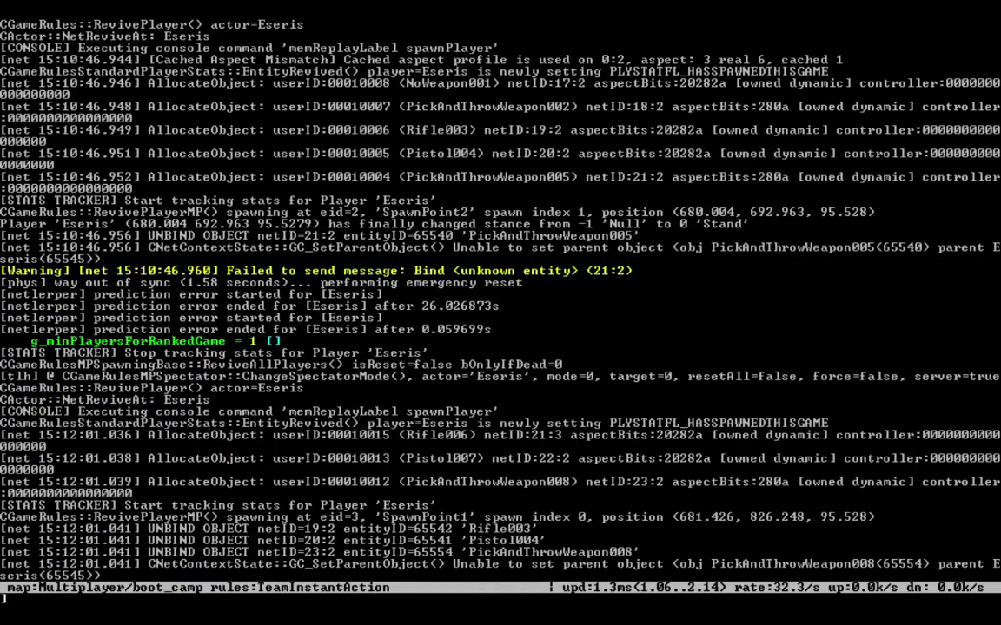
pyautogui.press('`')
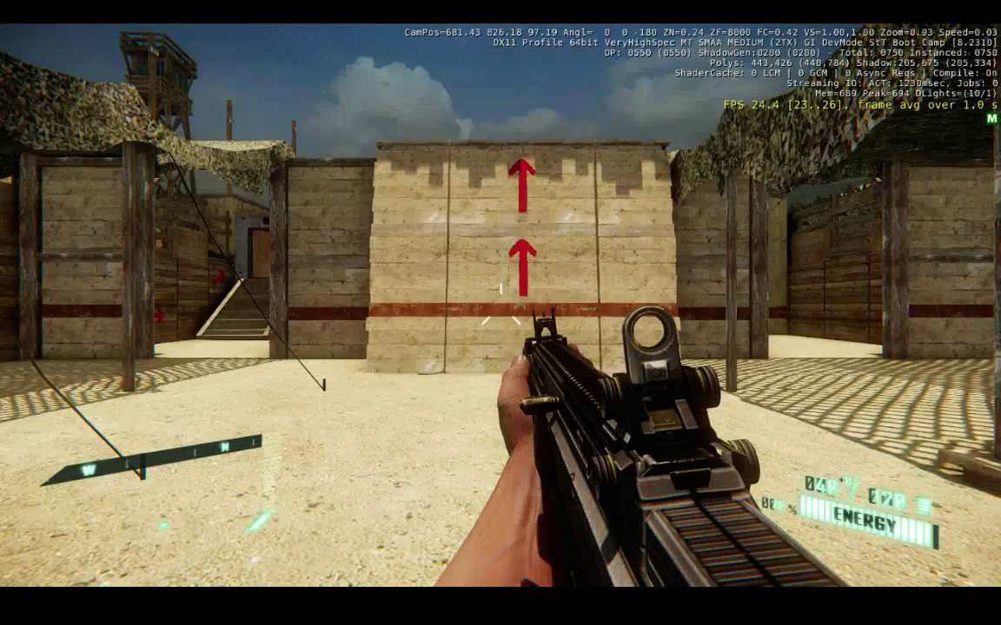
pyautogui.click(500, 314)
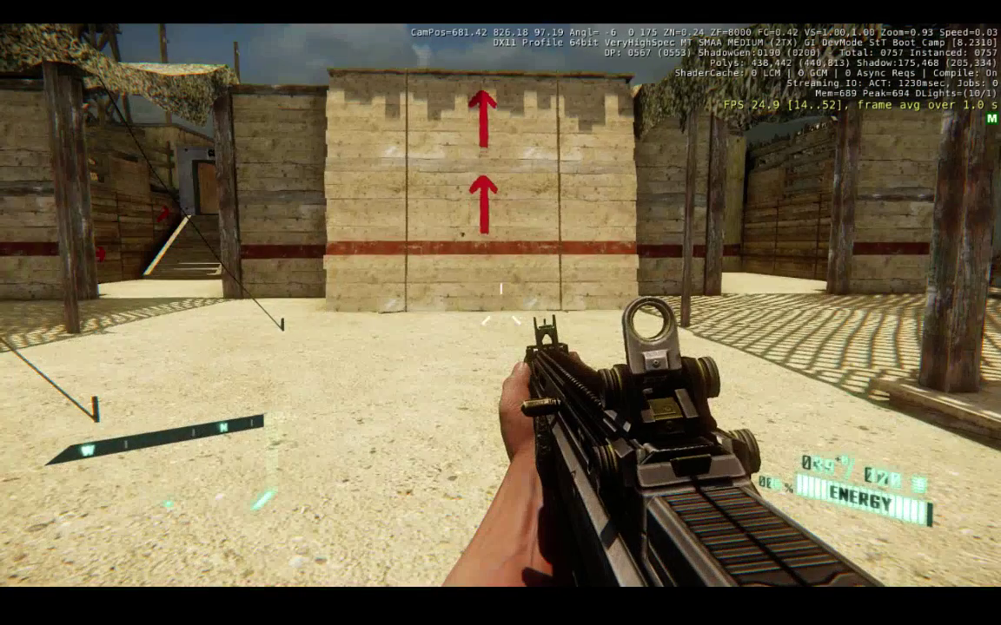
pyautogui.moveTo(500, 315)
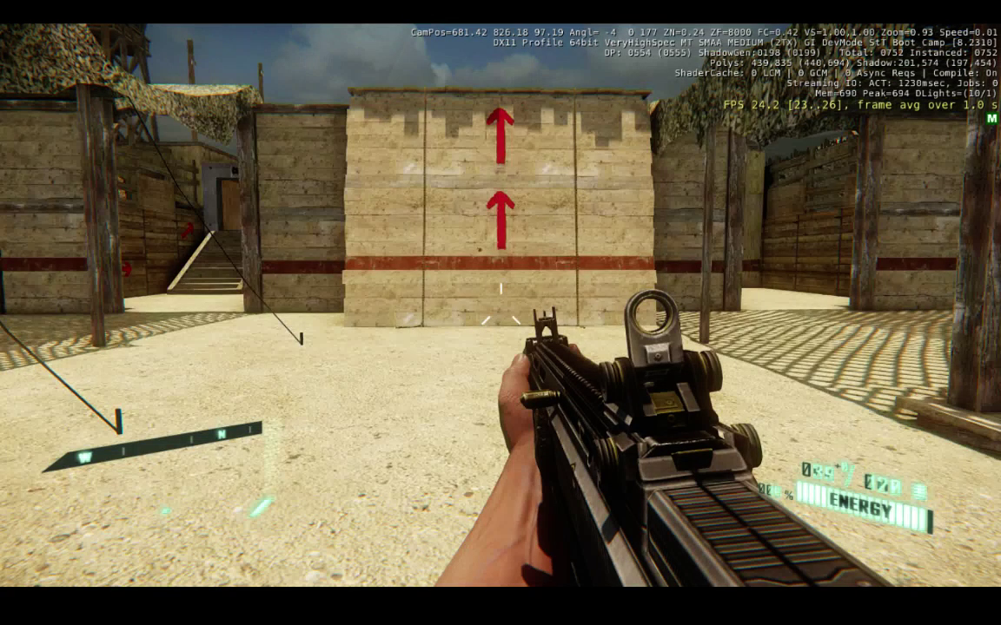
# - Leave the running match and enter the player's nickname again on the multiplayer Join Server screen
pyautogui.press('Escape')
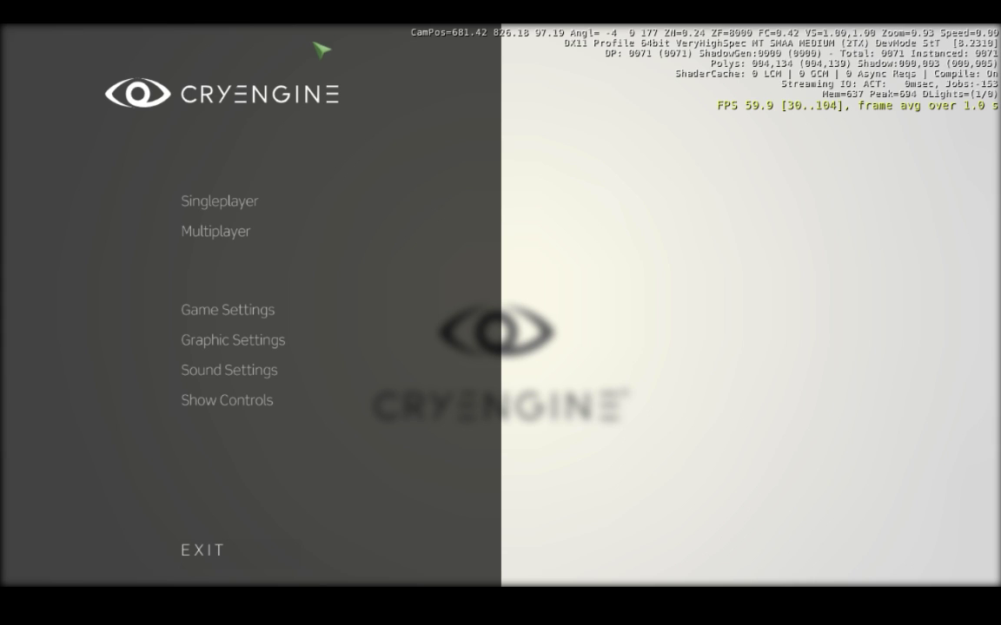
pyautogui.click(240, 236)
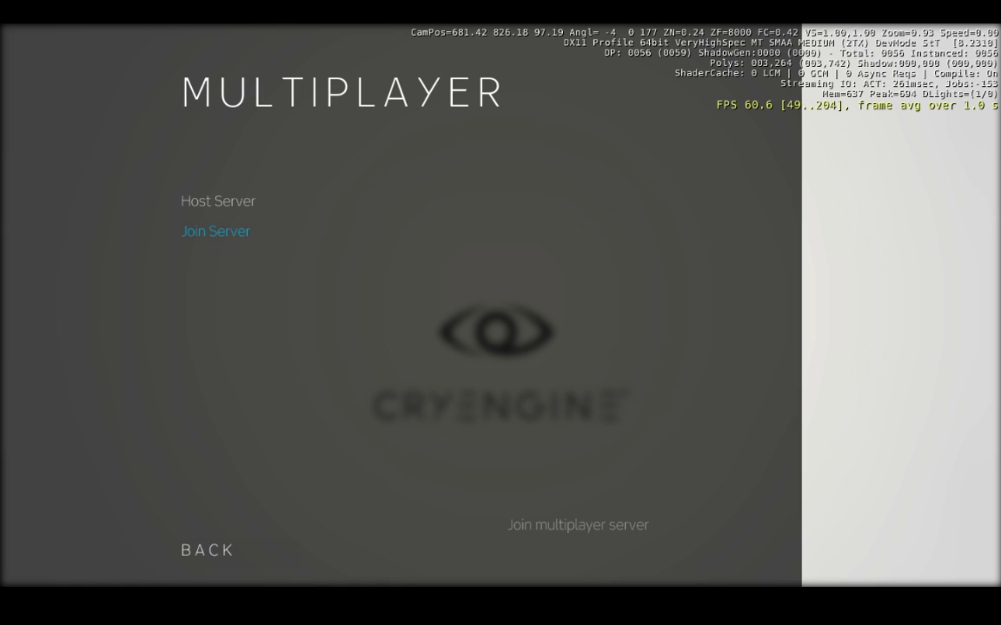
pyautogui.click(224, 233)
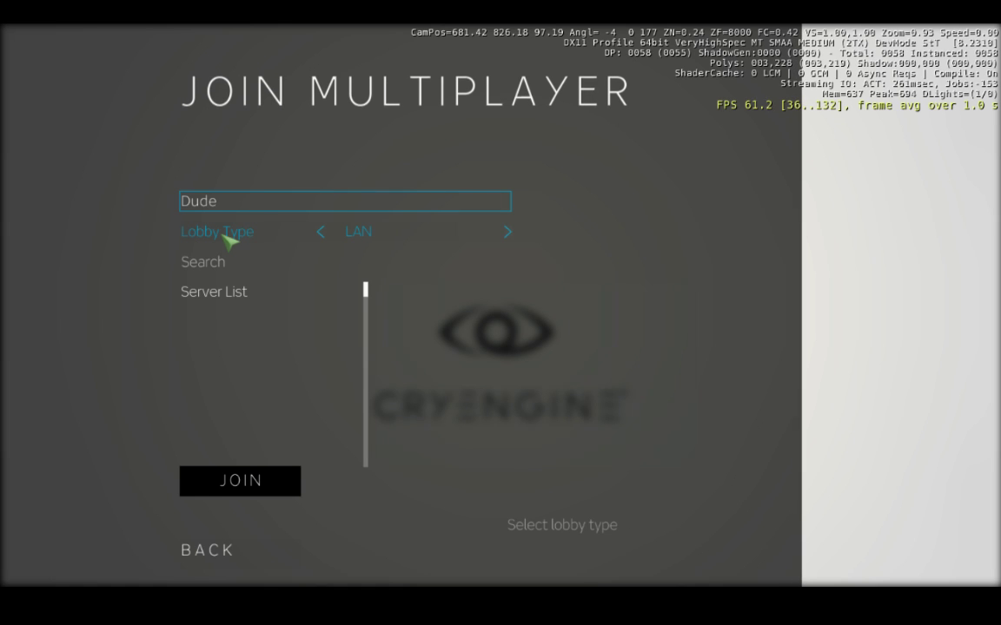
pyautogui.press('BackSpace')
pyautogui.press('BackSpace')
pyautogui.press('BackSpace')
pyautogui.press('BackSpace')
pyautogui.write('Eseris')
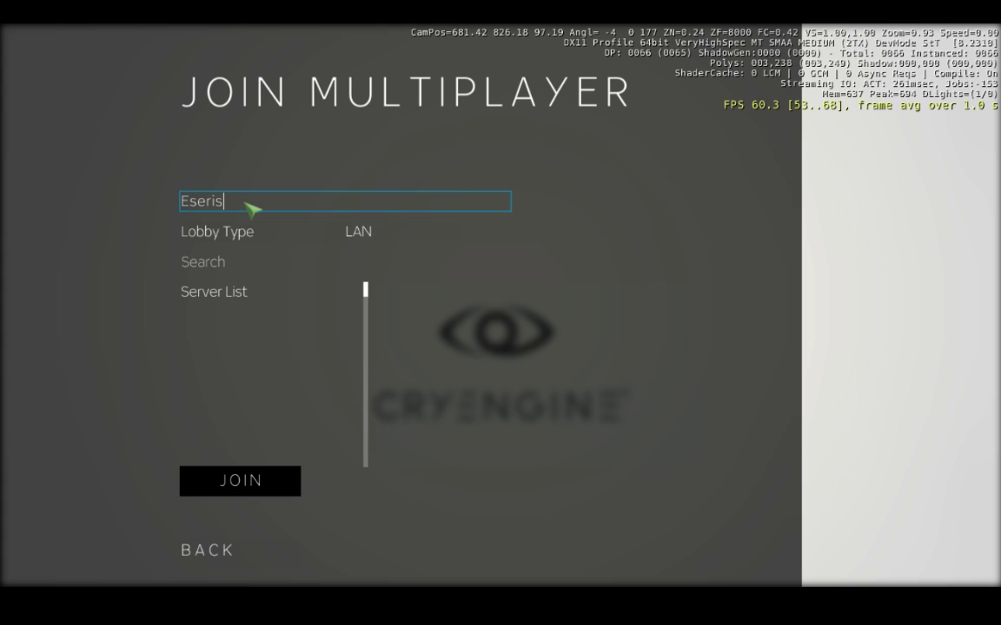
# - Search the LAN lobby again and rejoin the dedicated server running boot_camp
pyautogui.click(217, 271)
pyautogui.click(417, 300)
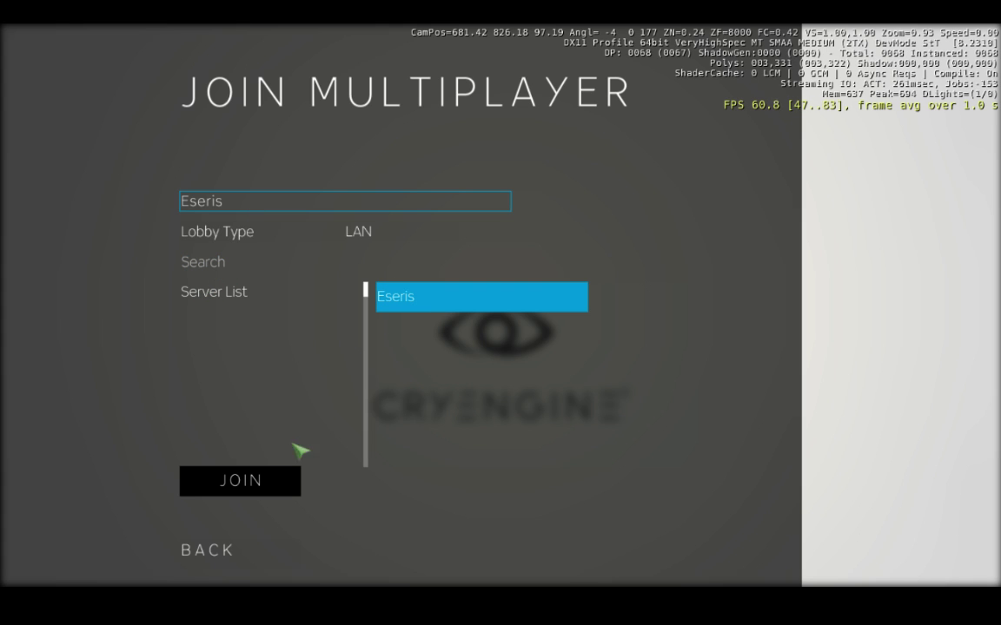
pyautogui.click(261, 479)
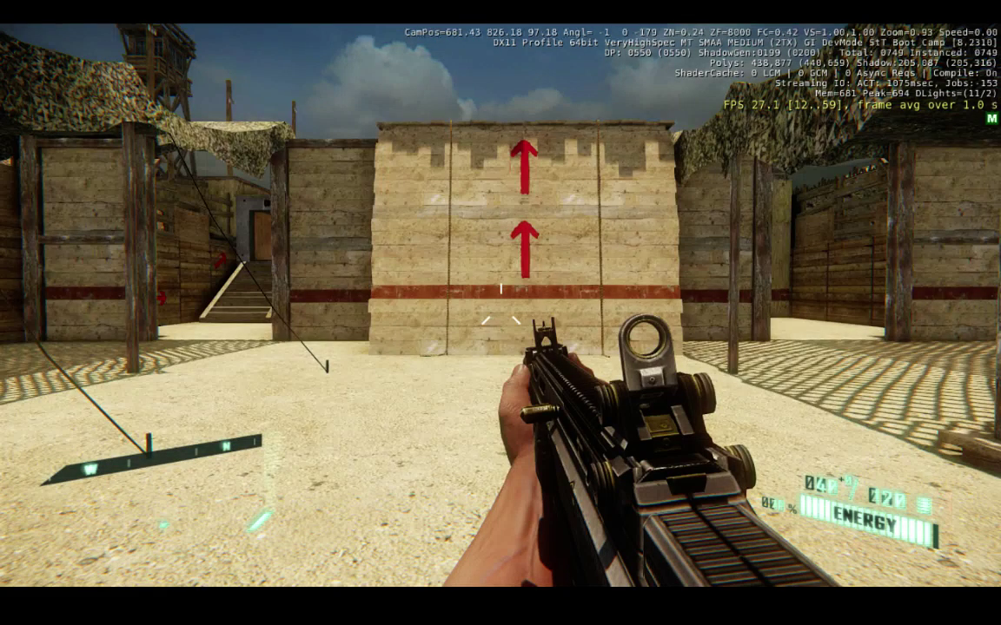
# - Turn off the debug display and motion blur in the game console with r_displayinfo 0 and r_motionblur 0
pyautogui.press('`')
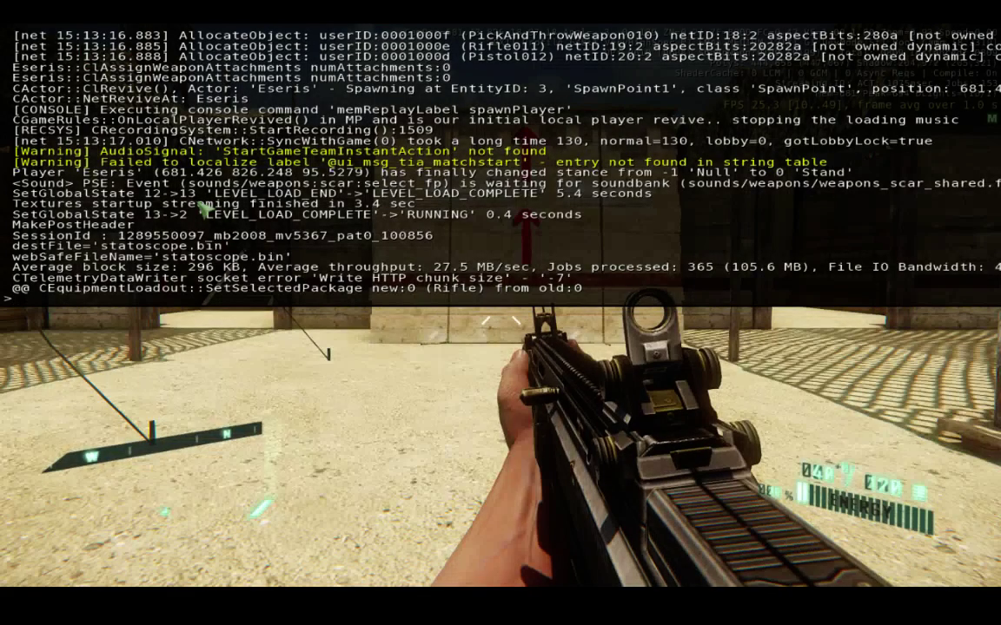
pyautogui.press('Up')
pyautogui.press('Return')
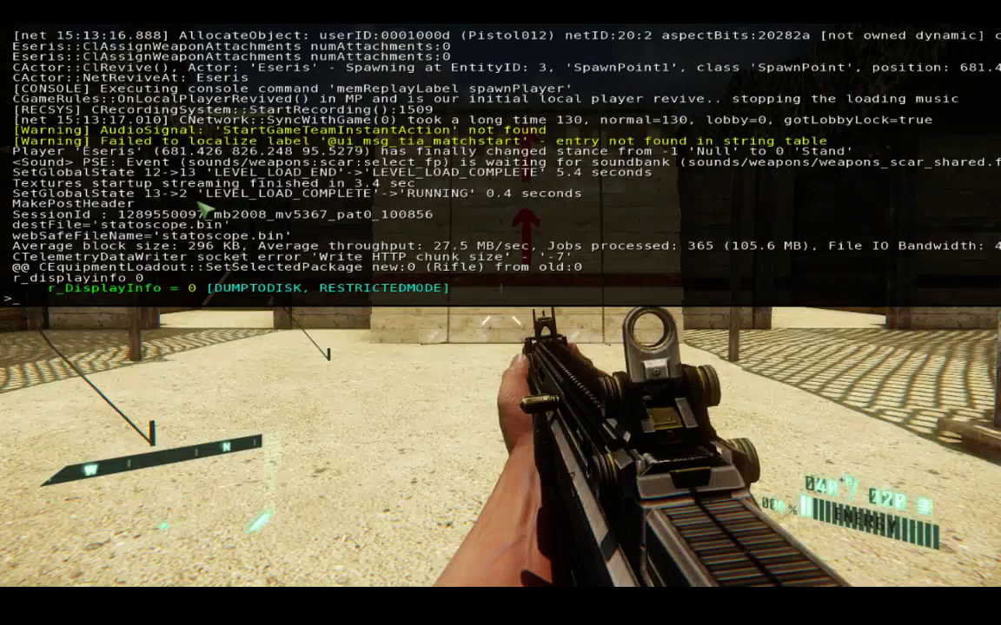
pyautogui.press('`')
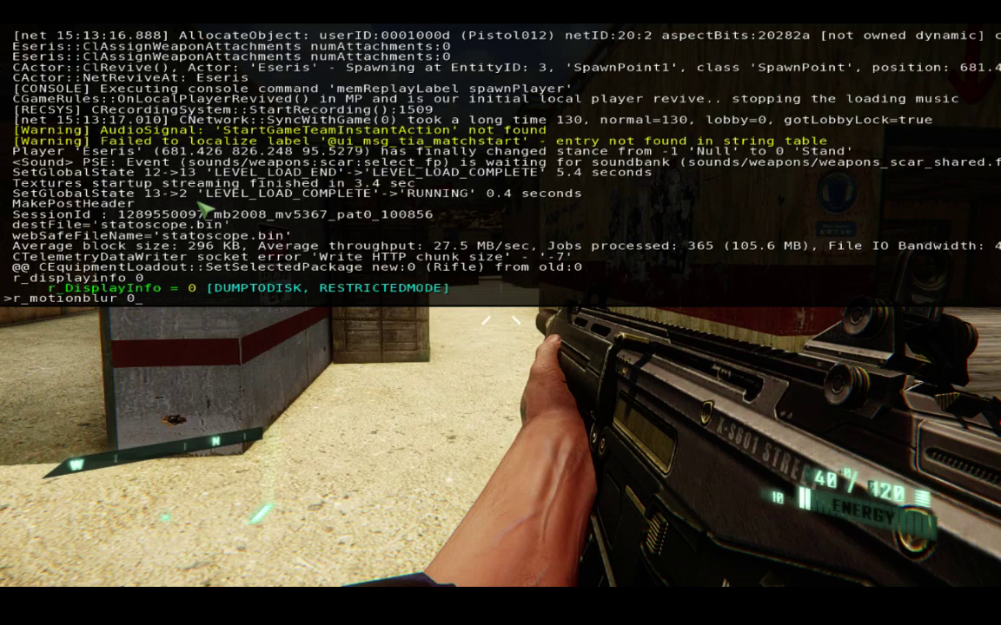
pyautogui.press('Return')
pyautogui.press('`')
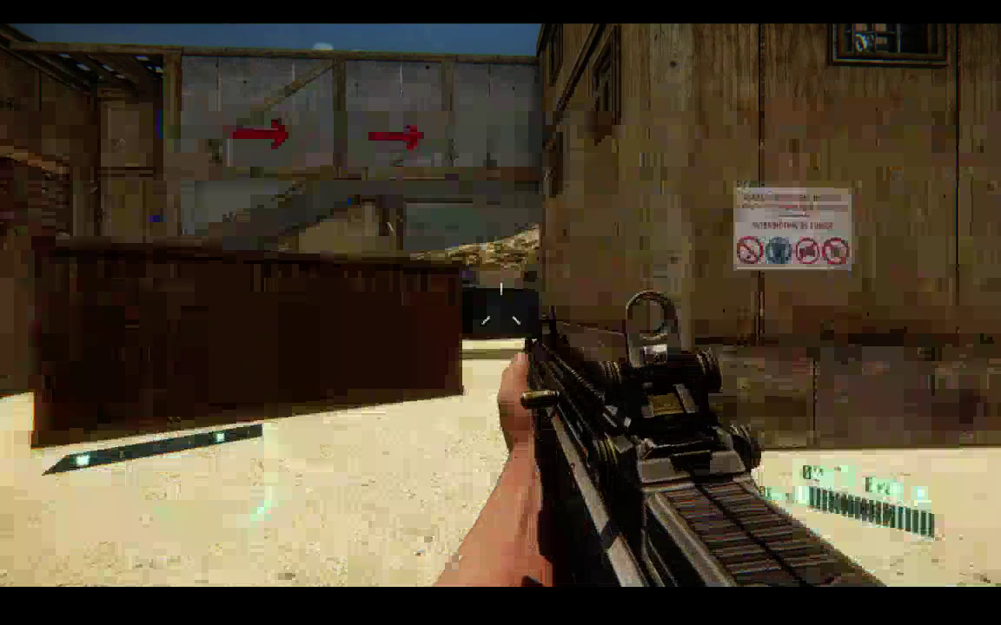